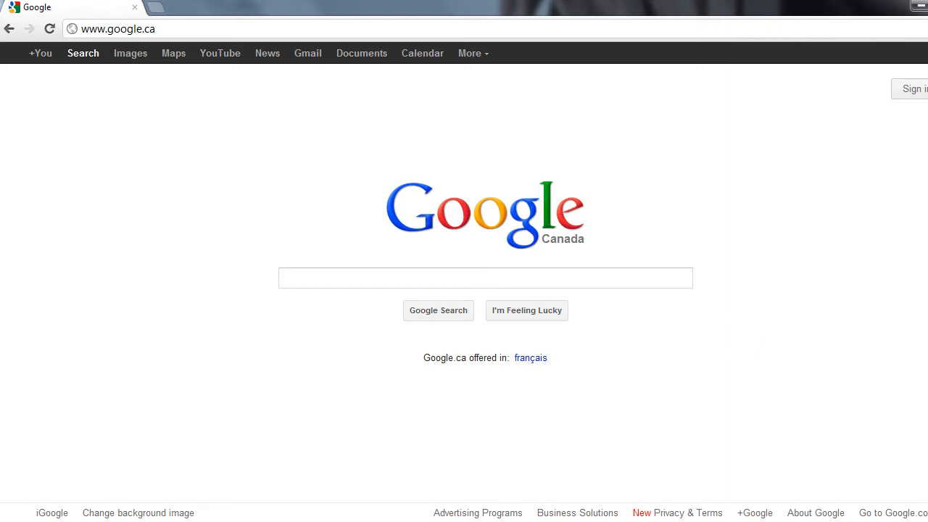
Go to minecraft.net/download using the 'mine' address-bar suggestion.
click(540, 28)
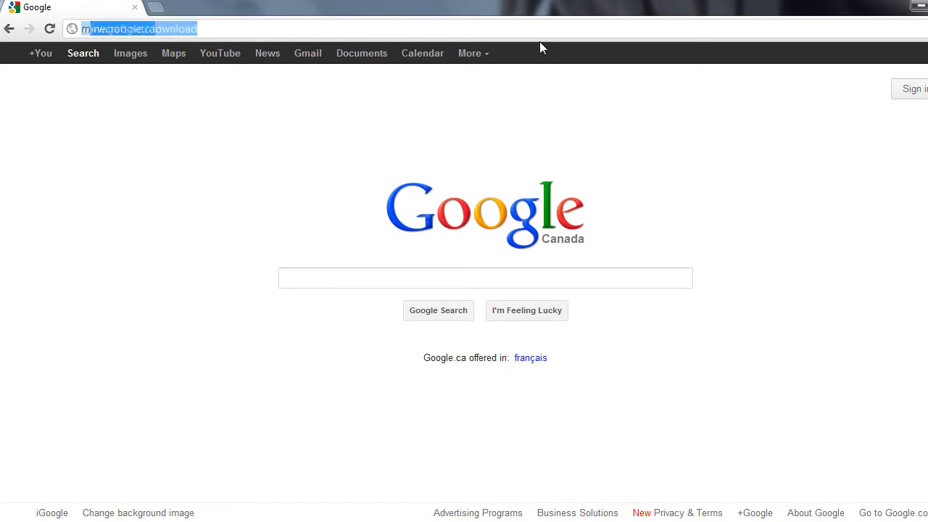
text(minecraft.net/download)
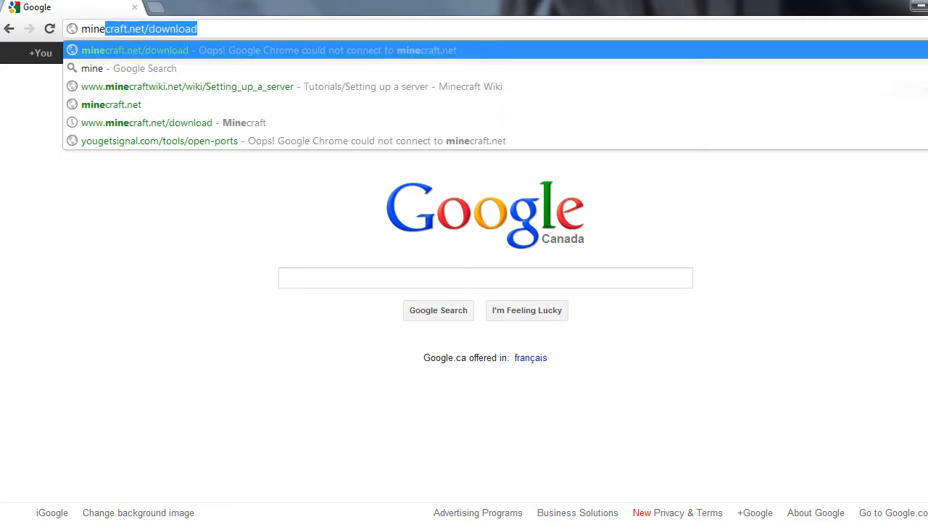
key(Return)
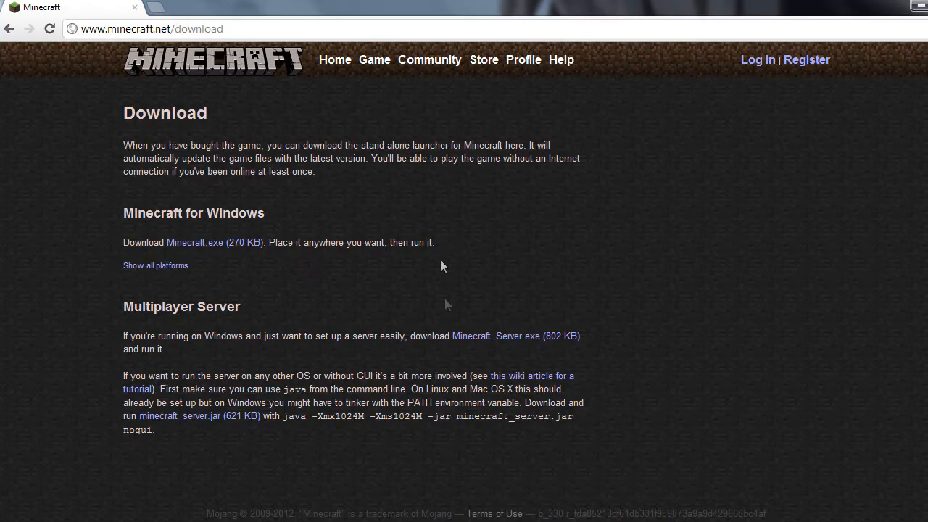
Highlight the Multiplayer Server section and the Minecraft_Server.exe download link.
drag(121, 310, 294, 330)
click(314, 307)
drag(411, 335, 546, 338)
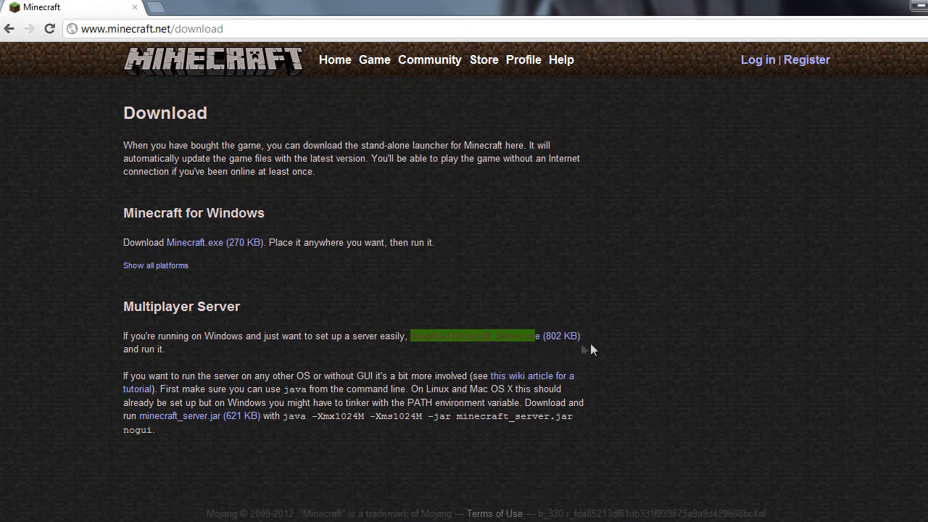
click(613, 330)
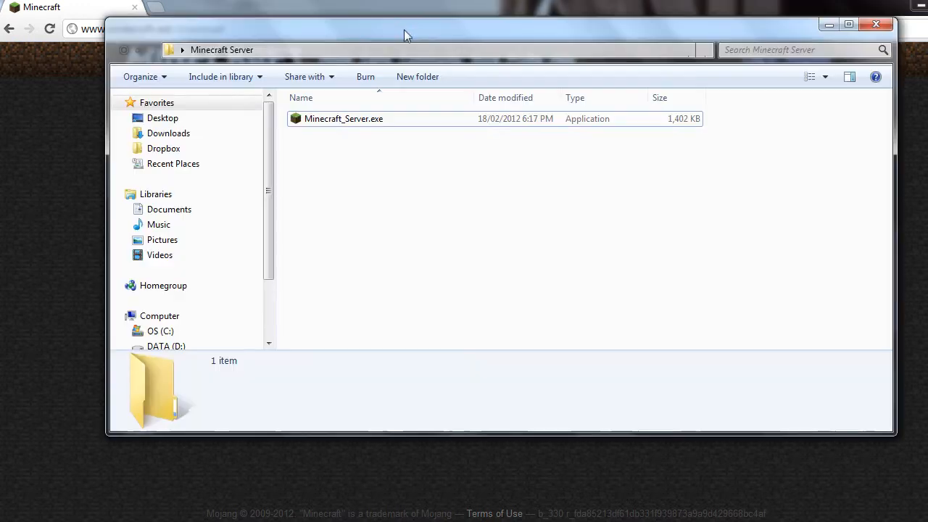
Reposition the Minecraft Server folder window and run Minecraft_Server.exe.
drag(404, 30, 406, 60)
drag(751, 228, 489, 139)
click(430, 306)
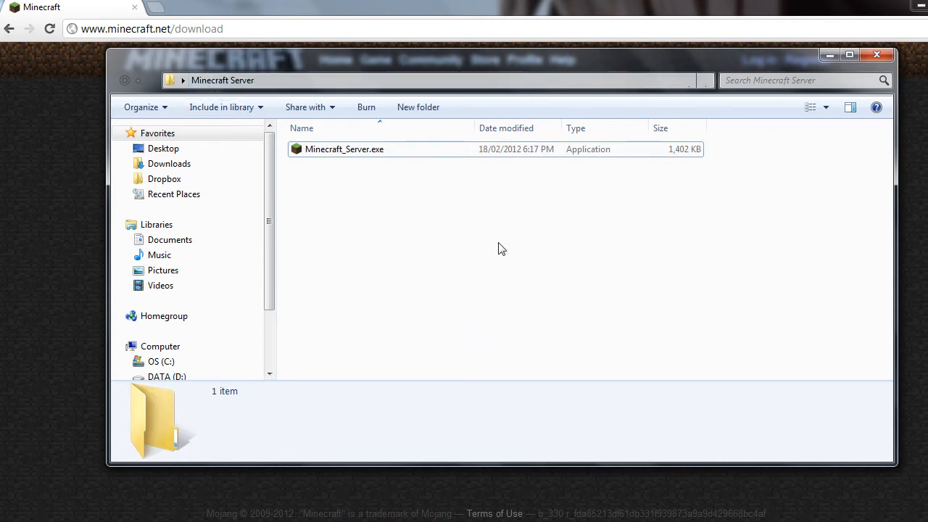
double_click(611, 150)
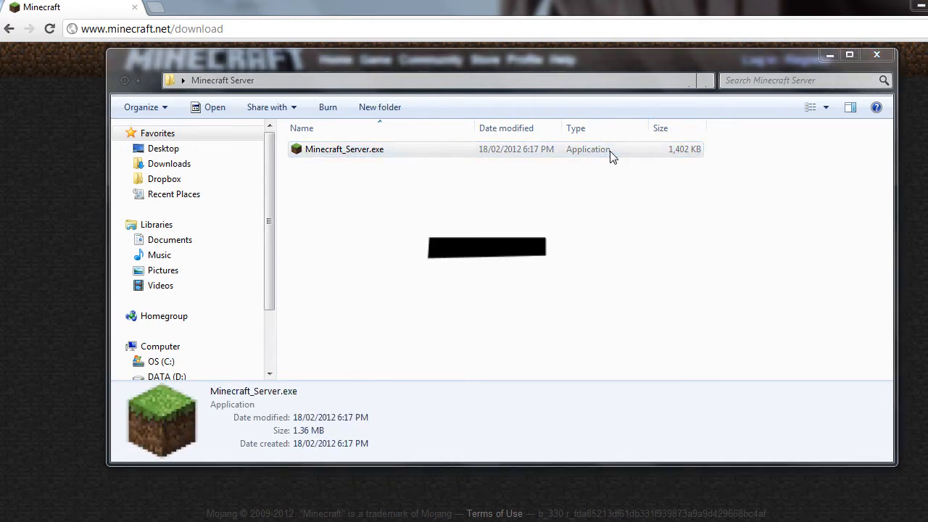
Allow the server past the security warning, then minimize the server and folder windows.
click(529, 279)
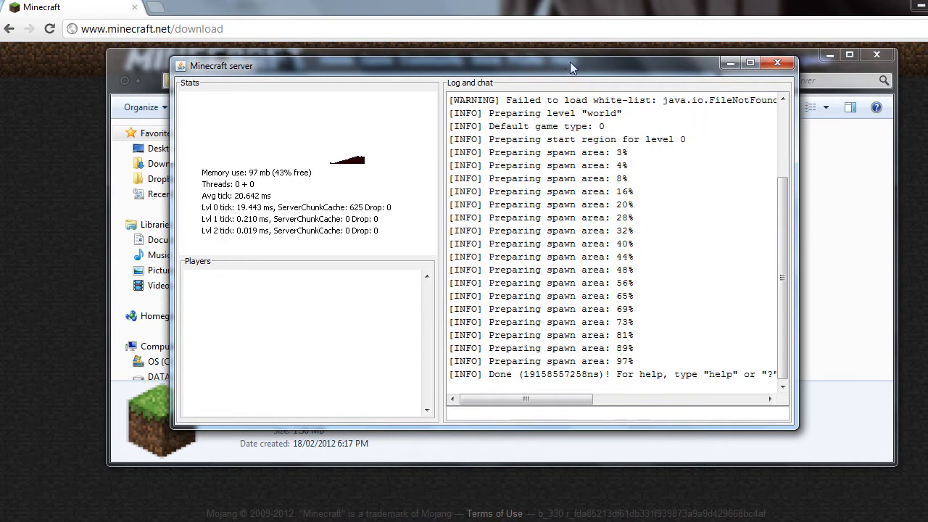
drag(570, 61, 569, 49)
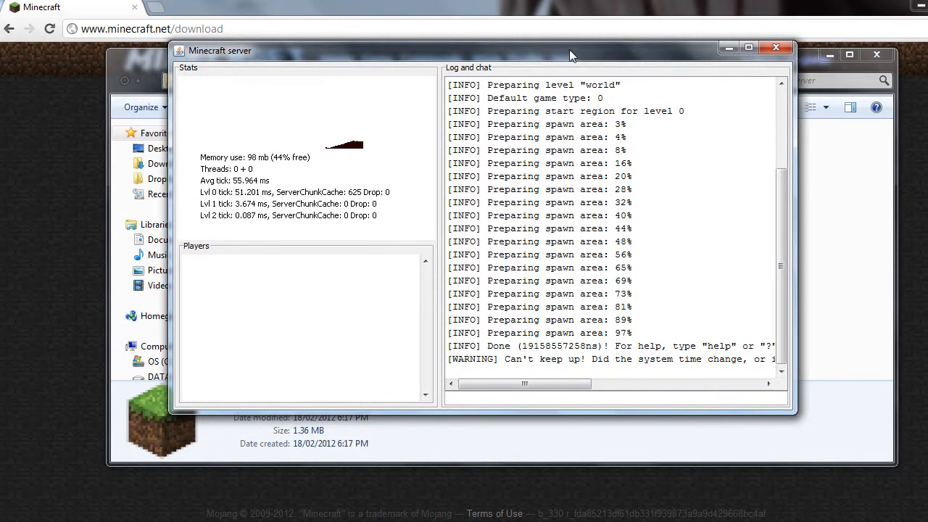
click(728, 48)
click(825, 54)
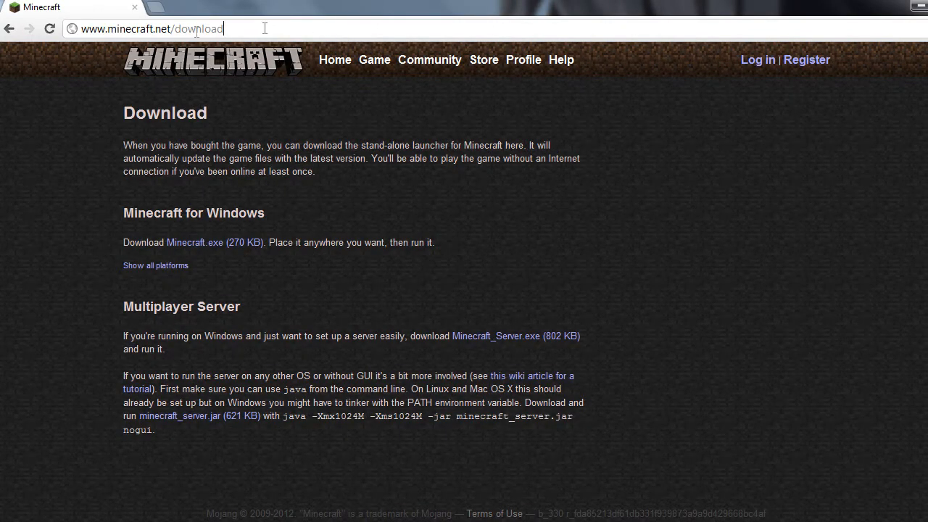
Load portforward.com and scroll its router list to the Dlink DGL-4500.
click(93, 29)
text(portforward.com)
click(293, 50)
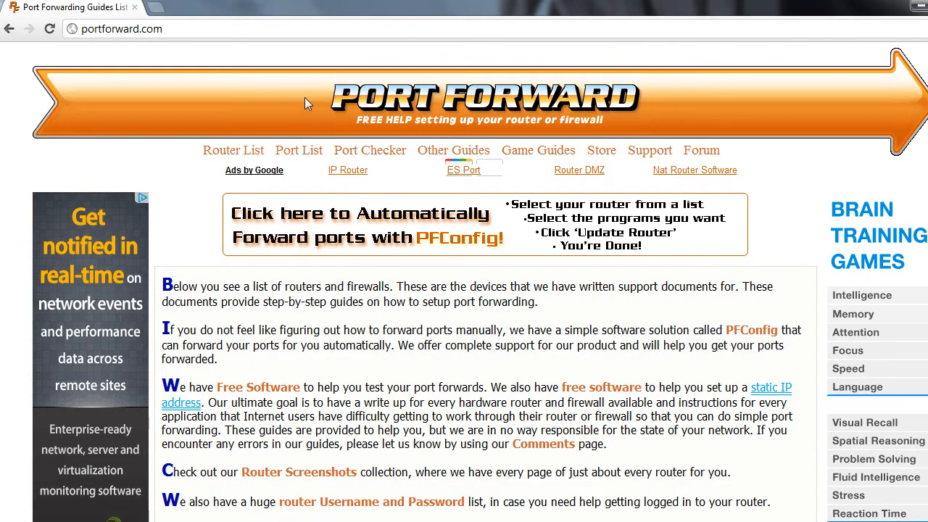
scroll(304, 148, down, 8)
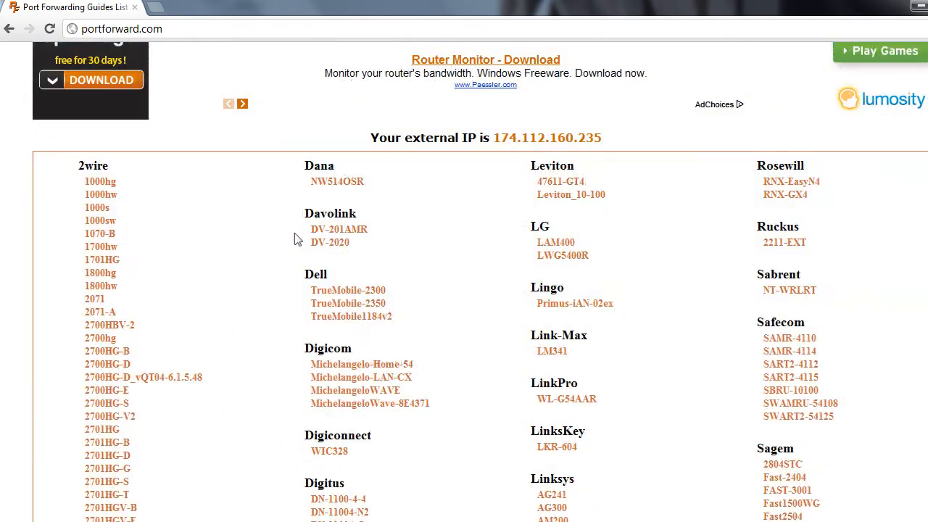
scroll(243, 215, down, 15)
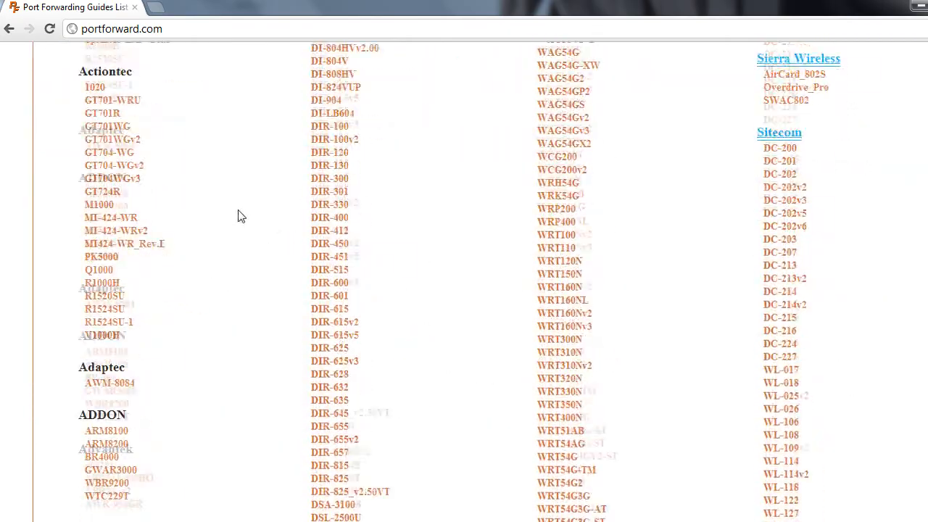
scroll(240, 232, down, 20)
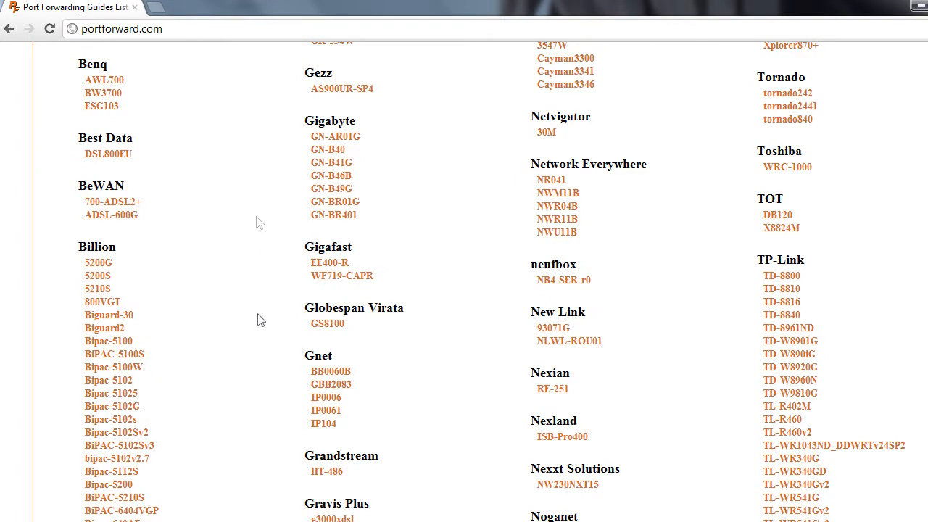
scroll(258, 319, up, 1)
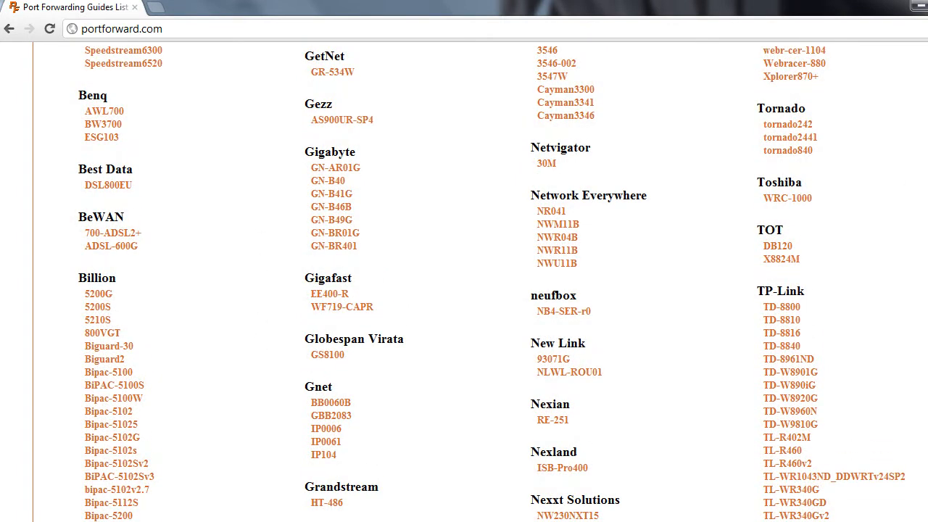
scroll(464, 283, up, 15)
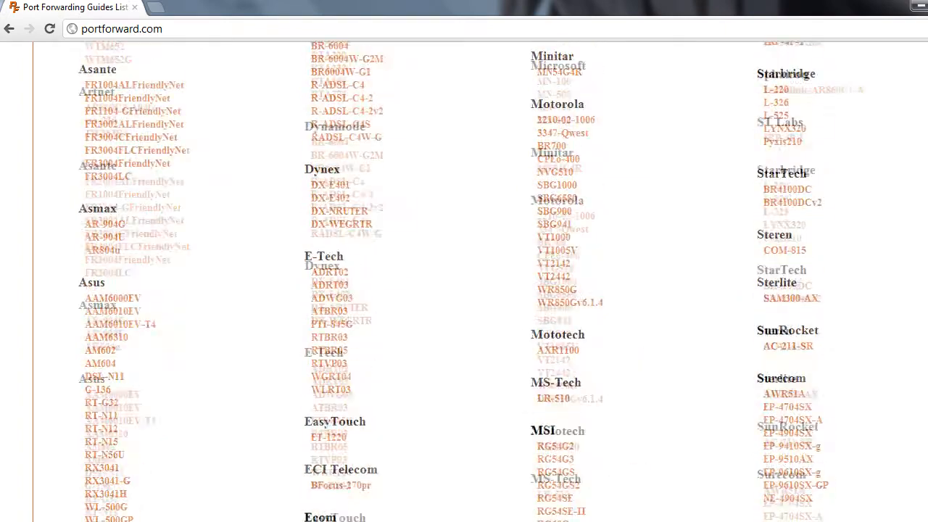
scroll(467, 301, up, 15)
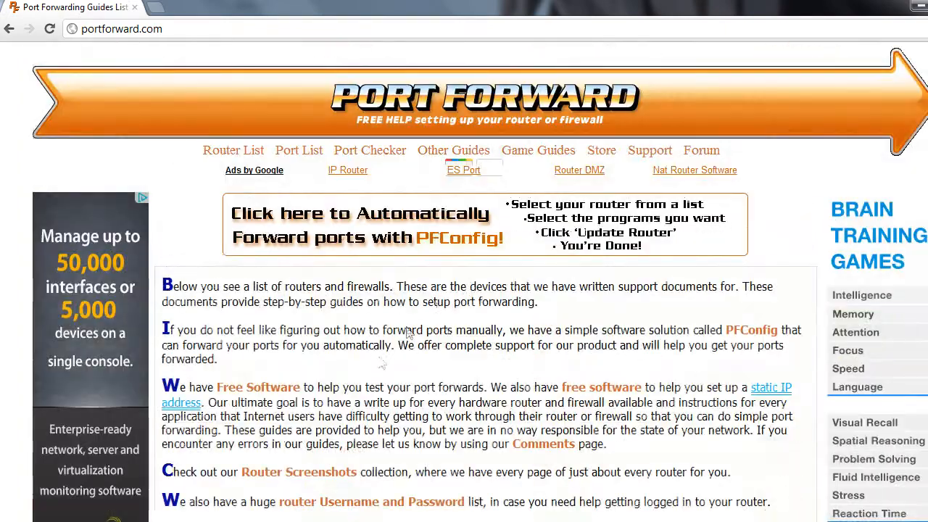
scroll(385, 374, down, 10)
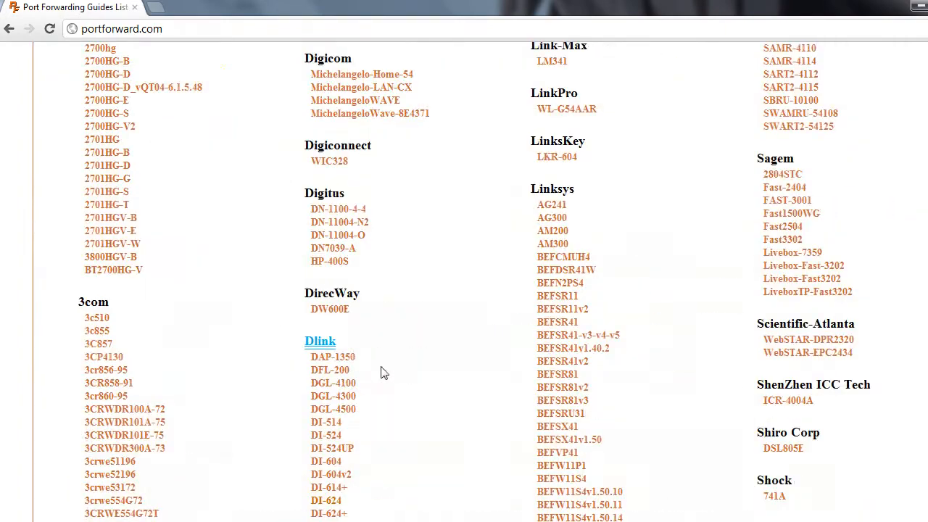
Open the Dlink DGL-4500 guide, skipping the advertisement, and scroll its program list.
click(326, 410)
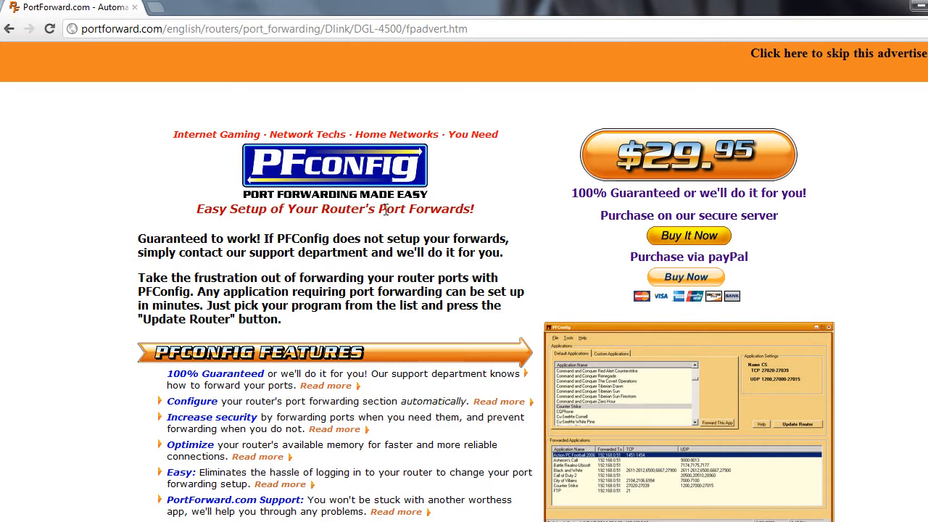
click(782, 56)
drag(340, 285, 430, 282)
click(435, 290)
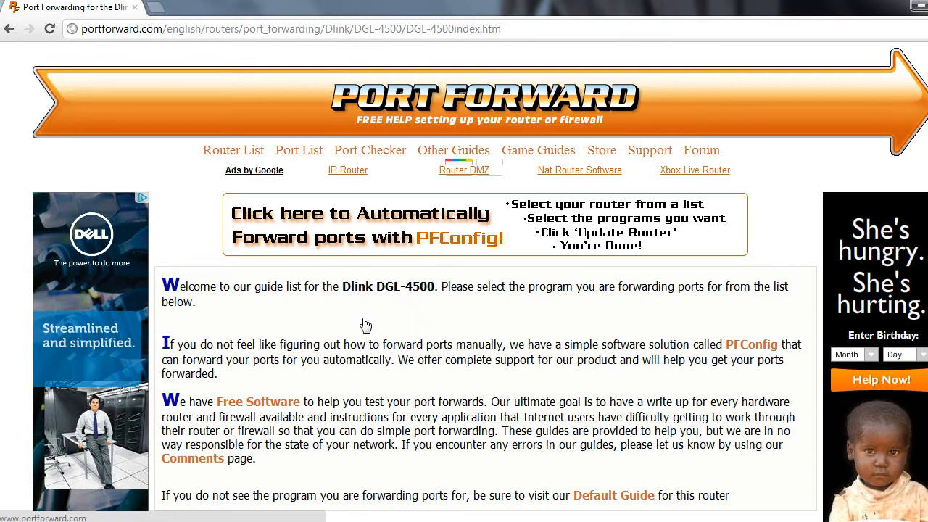
scroll(357, 324, down, 1)
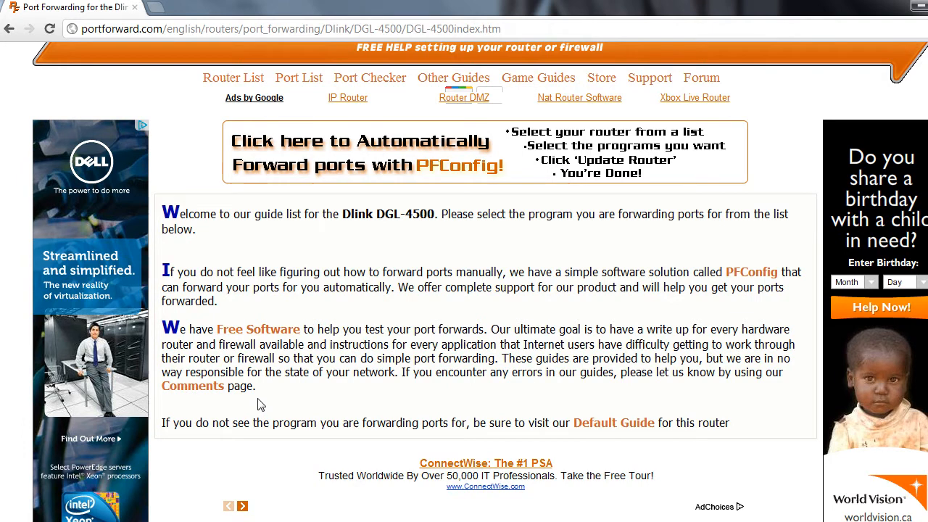
scroll(218, 392, down, 5)
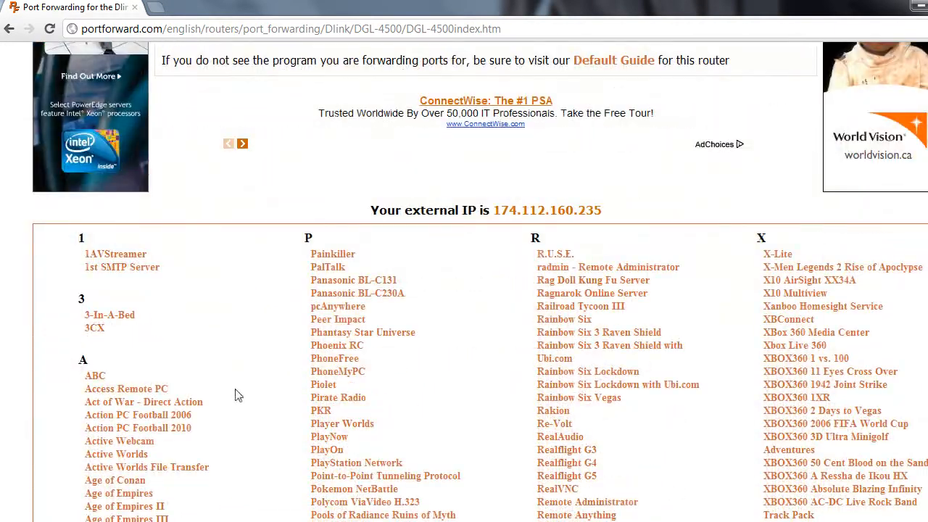
Find 'minecraft' on the page and open the Minecraft Server forwarding guide.
key(ctrl+f)
text(m)
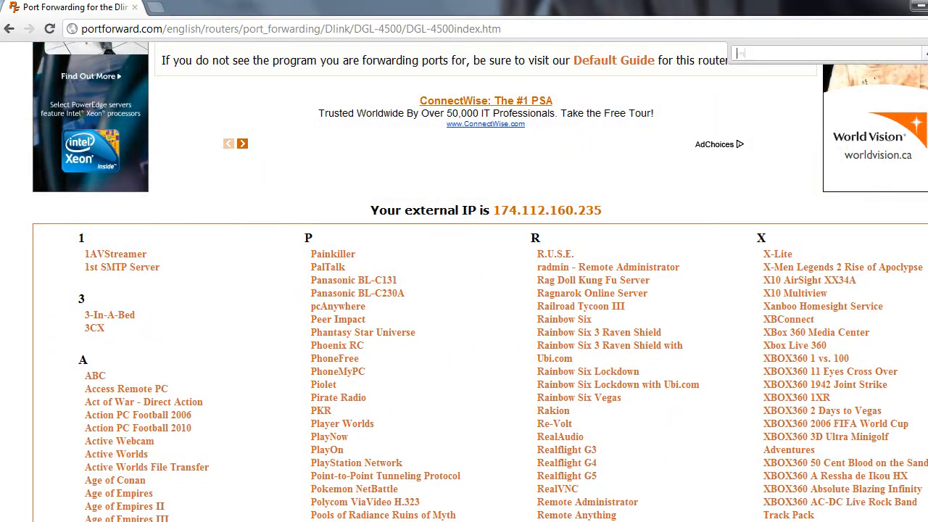
text(inecraft)
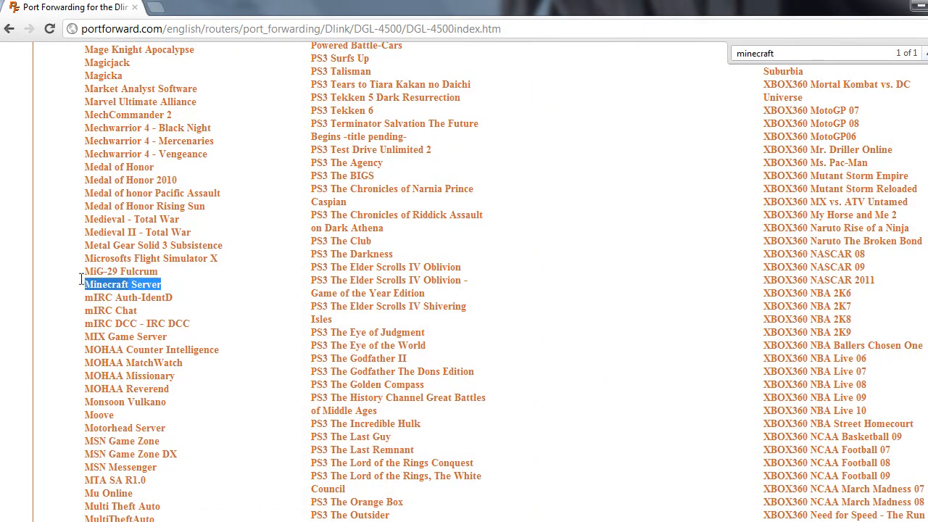
click(105, 282)
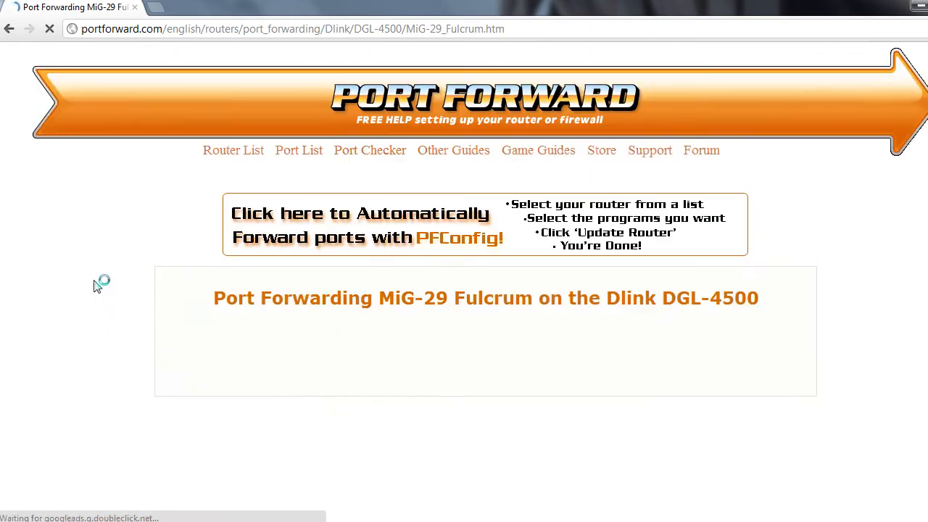
click(9, 29)
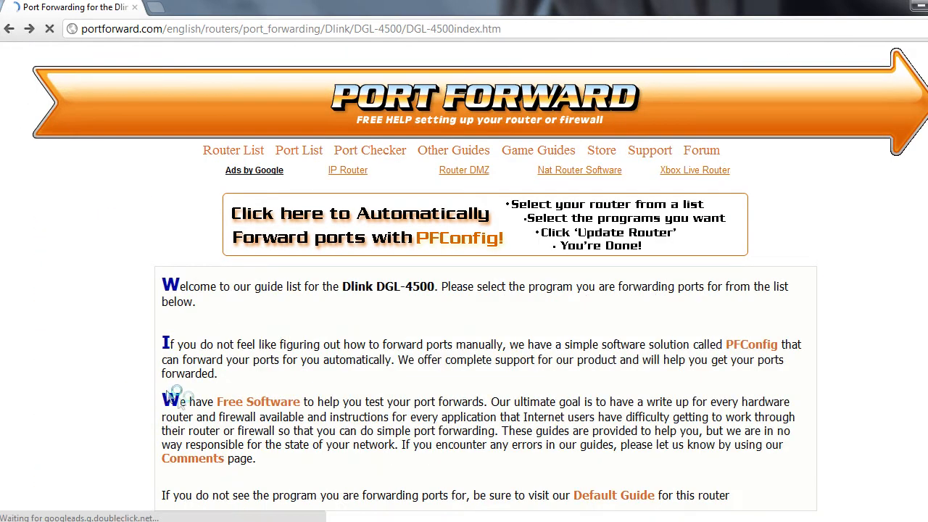
scroll(152, 377, up, 10)
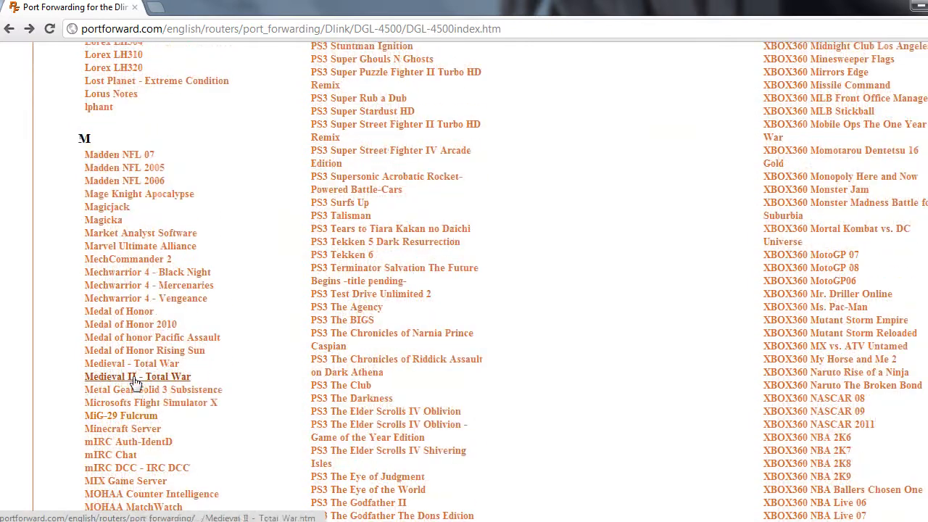
click(102, 430)
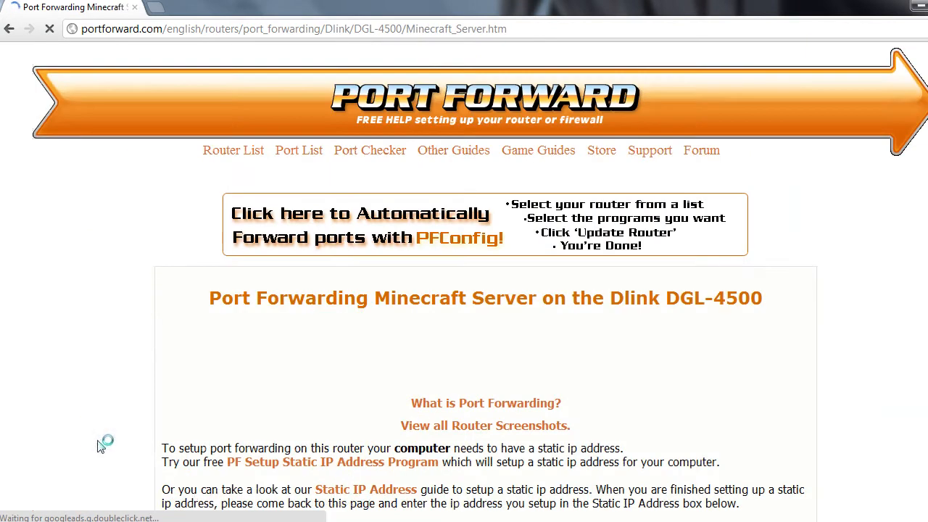
Dismiss the dictionary ad, scroll to the Add Game Rule table for port 25565, then begin entering yougetsignal.com/tools/open.
drag(208, 303, 767, 296)
click(762, 298)
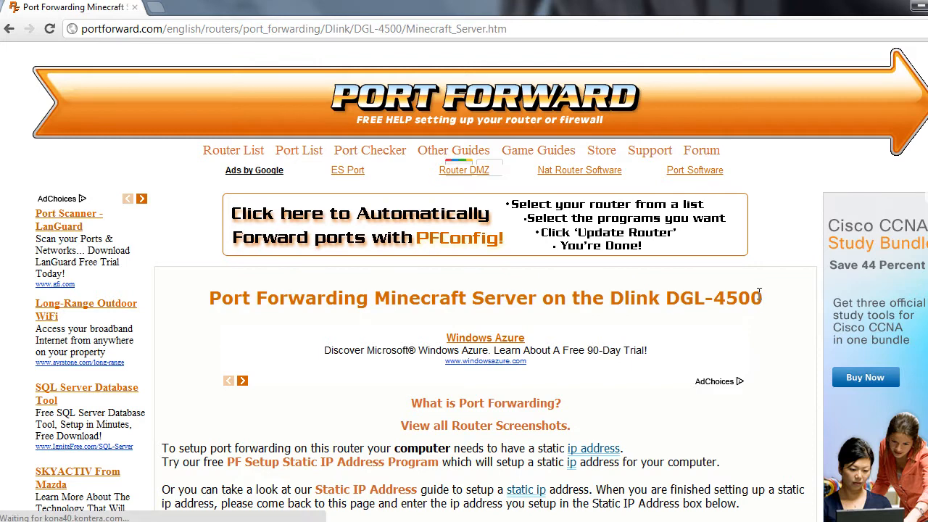
scroll(769, 316, down, 10)
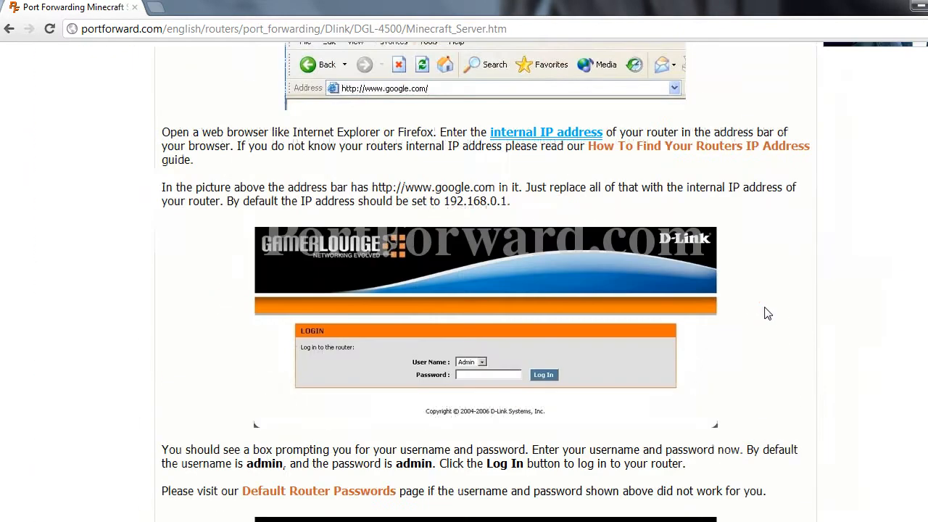
scroll(703, 262, down, 5)
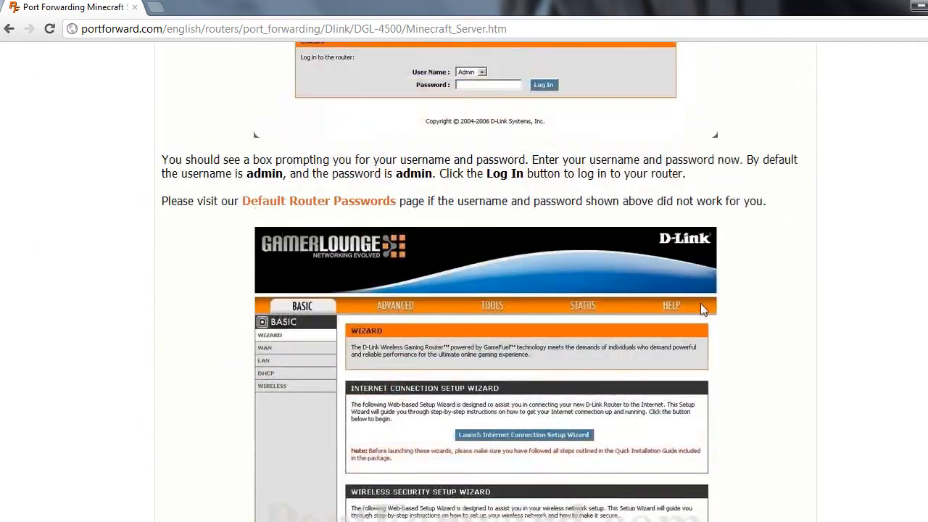
scroll(638, 356, up, 15)
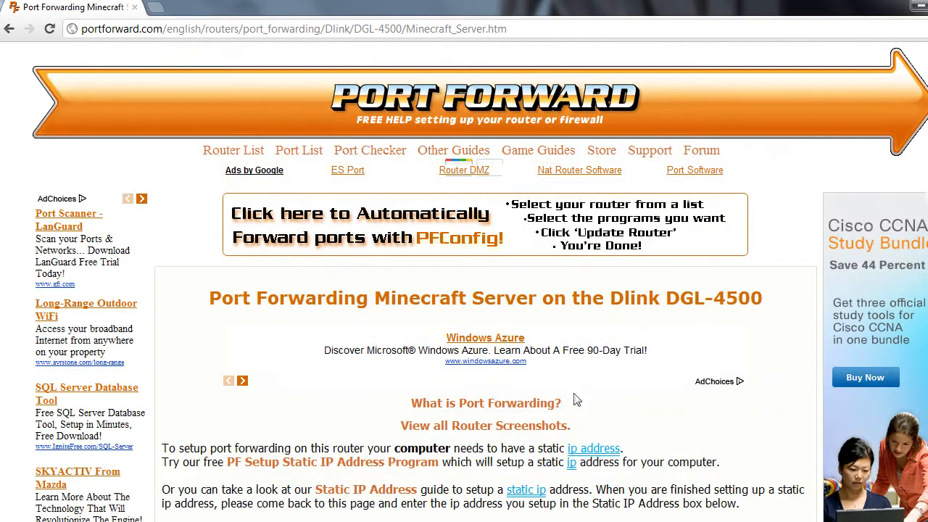
scroll(573, 417, down, 5)
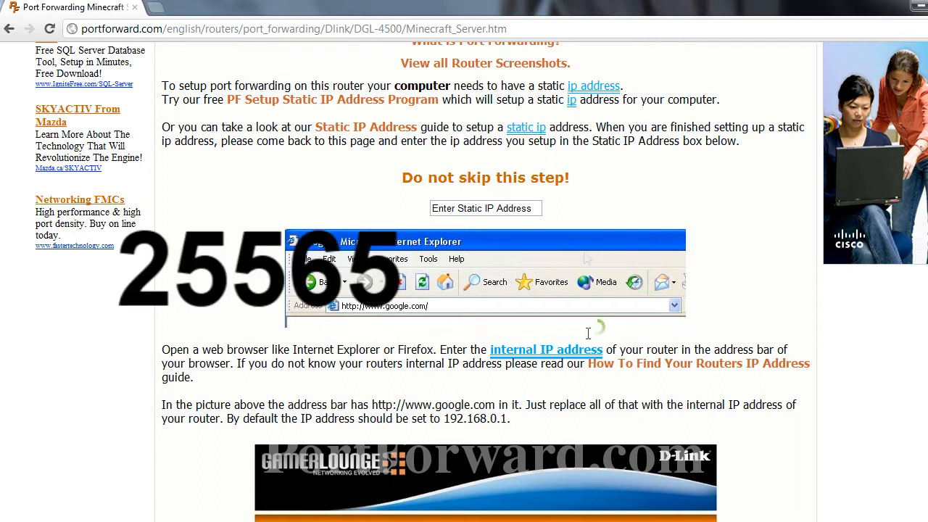
mouse_move(573, 350)
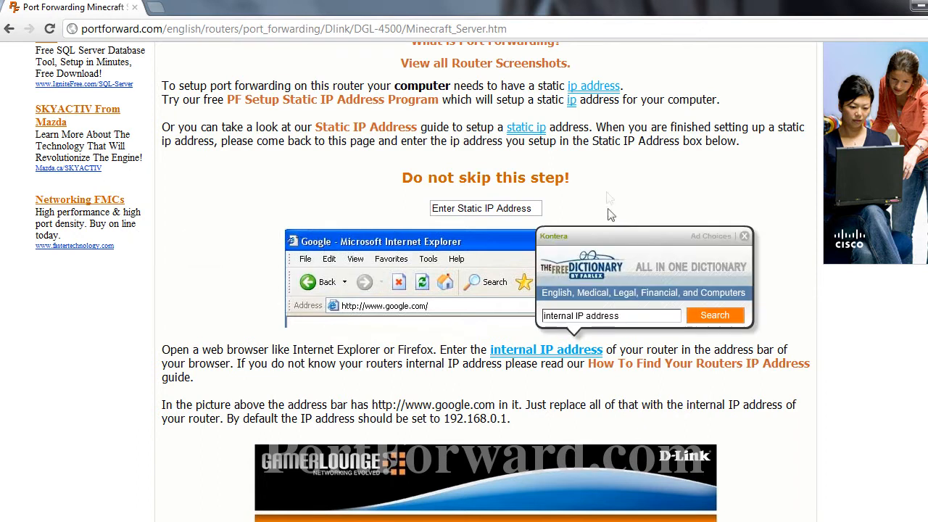
click(744, 236)
scroll(714, 255, down, 6)
scroll(714, 256, down, 15)
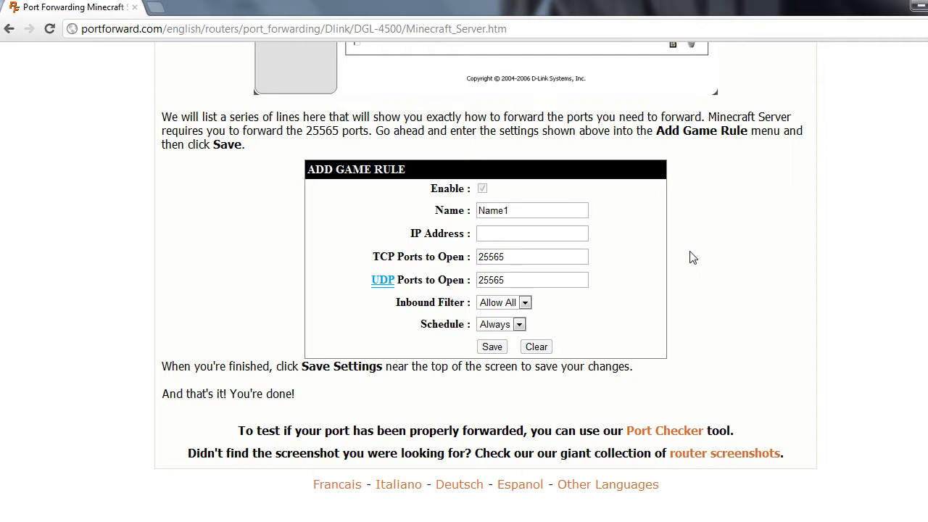
click(523, 25)
text(yougetsignal.com/too)
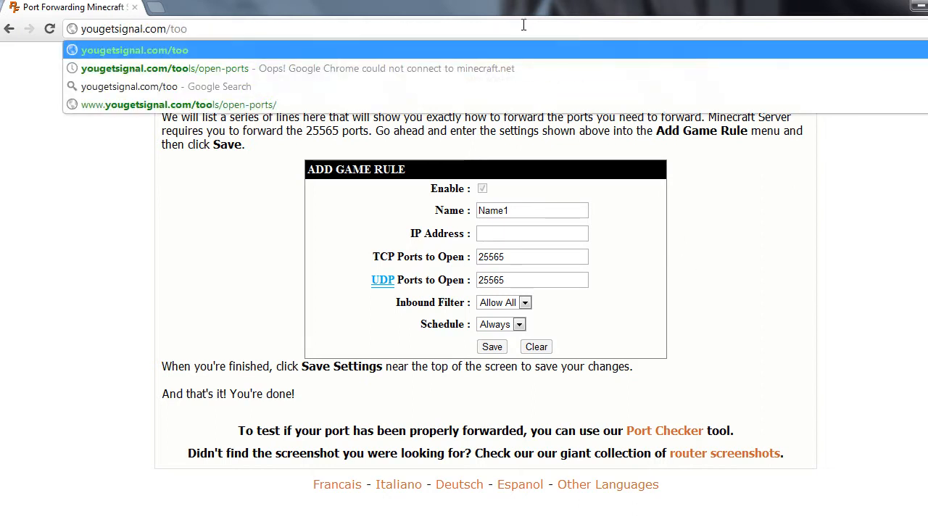
text(ls/open)
Open the YouGetSignal open-ports tester, select the external IP, and set port 25565.
key(Return)
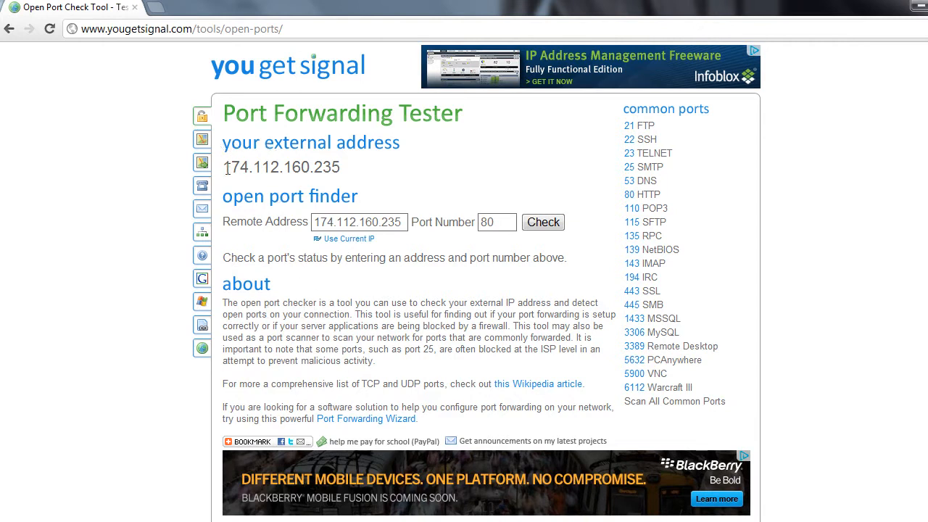
drag(222, 166, 402, 174)
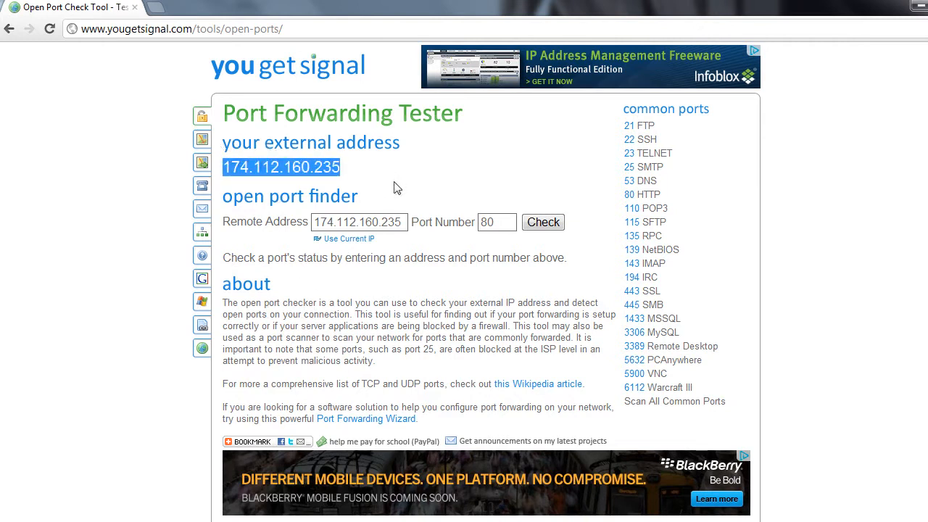
click(519, 1)
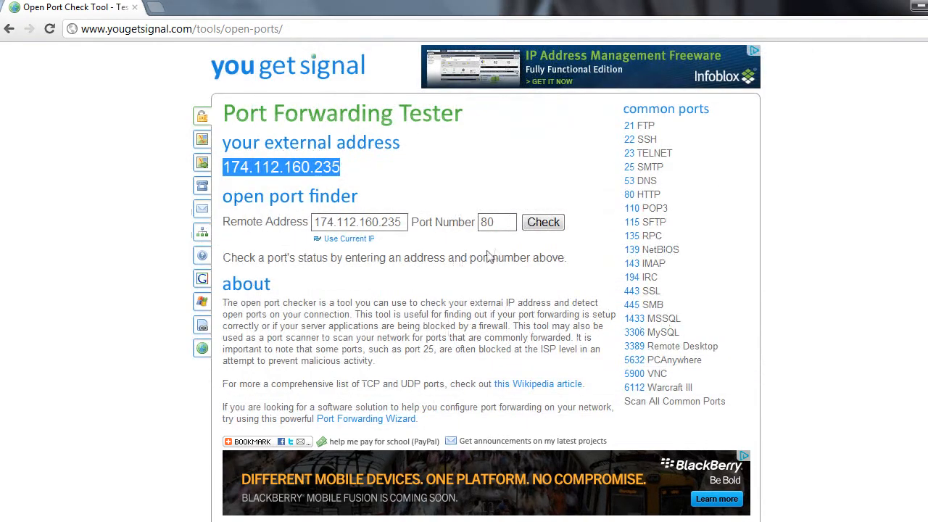
click(507, 223)
double_click(507, 223)
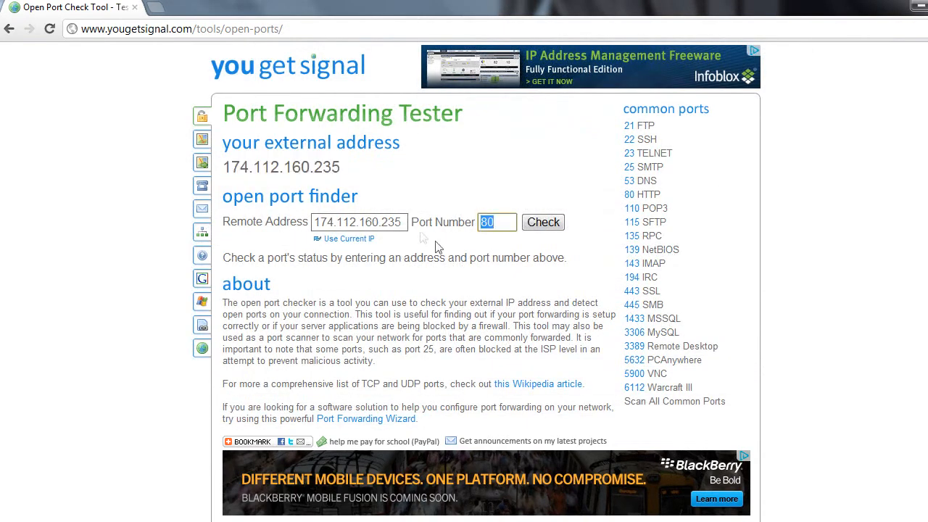
text(25565)
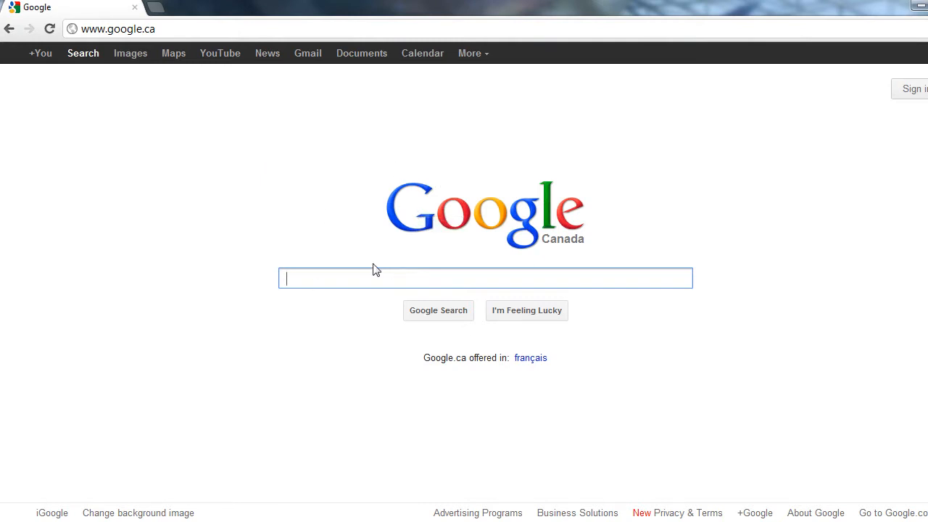
Search Google for 'hama' and open the Download LogMeIn Hamachi result.
text(hama)
key(Return)
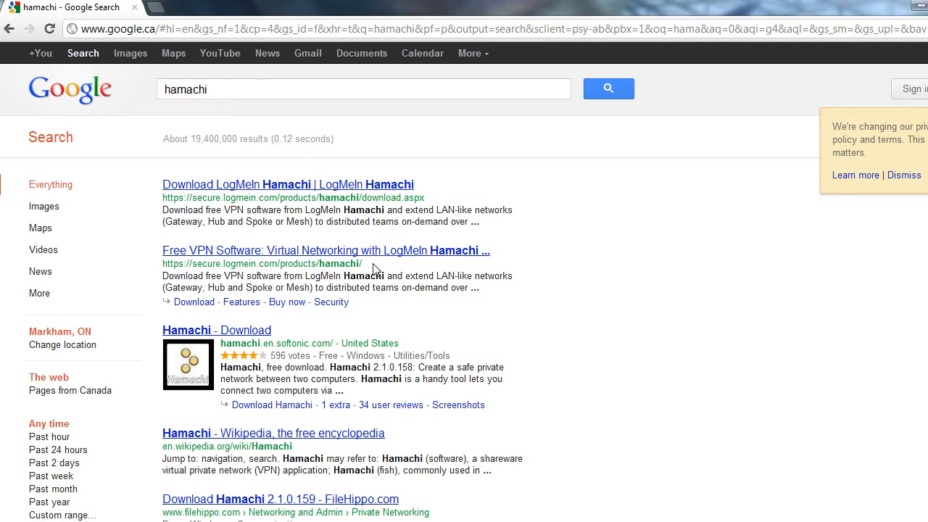
click(384, 186)
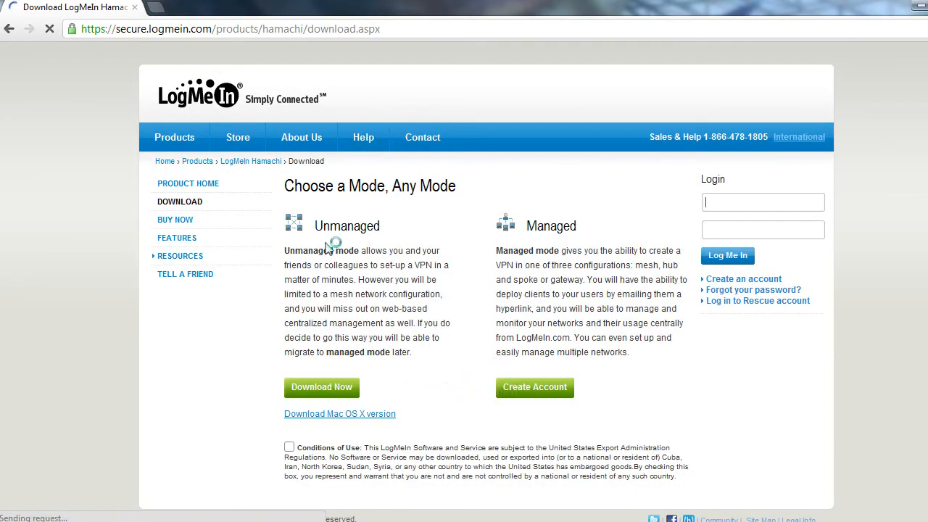
Agree to the Conditions of Use and download the unmanaged hamachi.msi installer.
drag(289, 249, 379, 352)
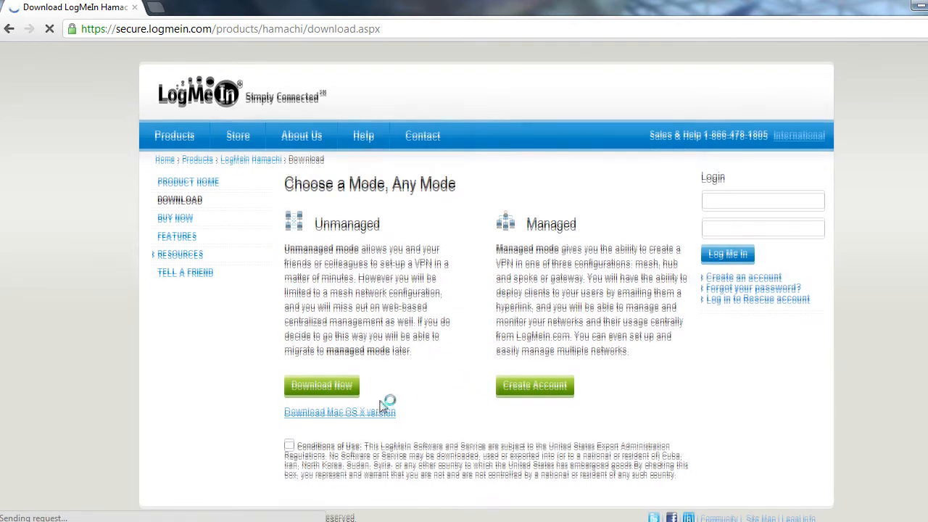
click(340, 385)
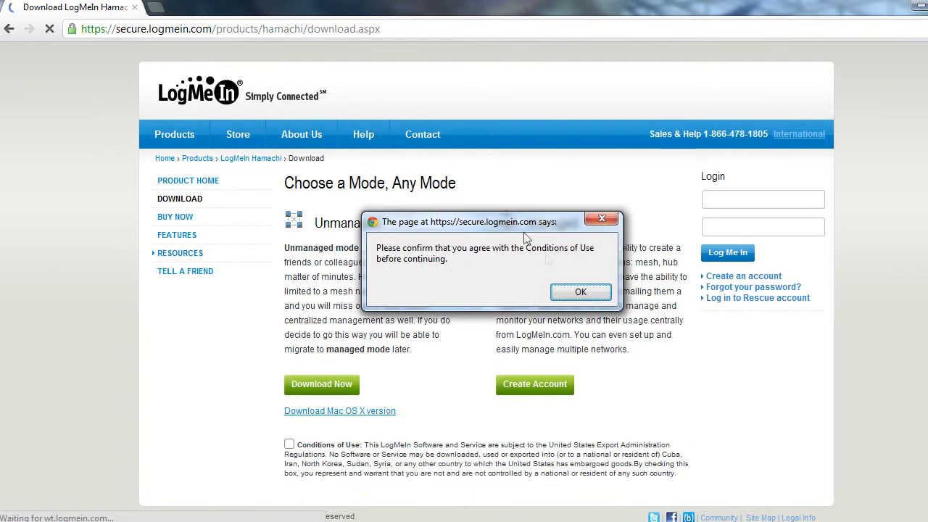
click(580, 292)
click(290, 444)
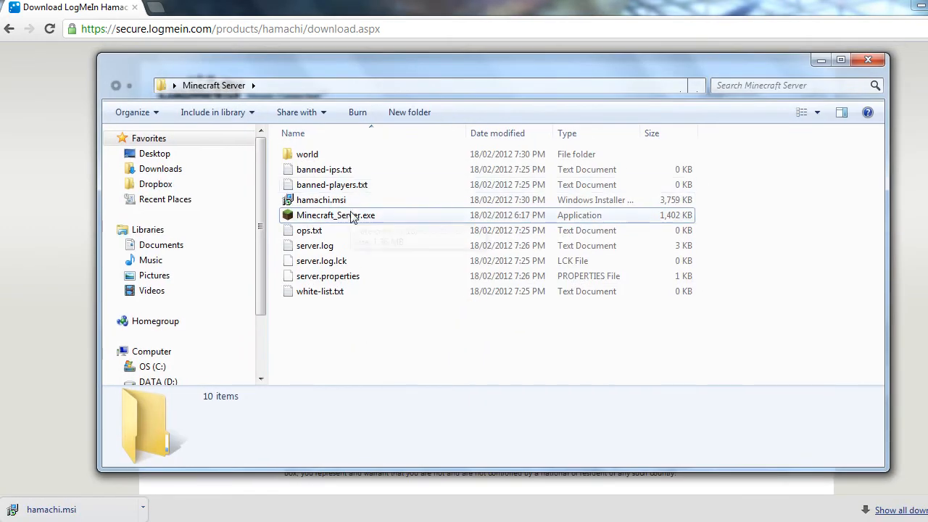
click(355, 201)
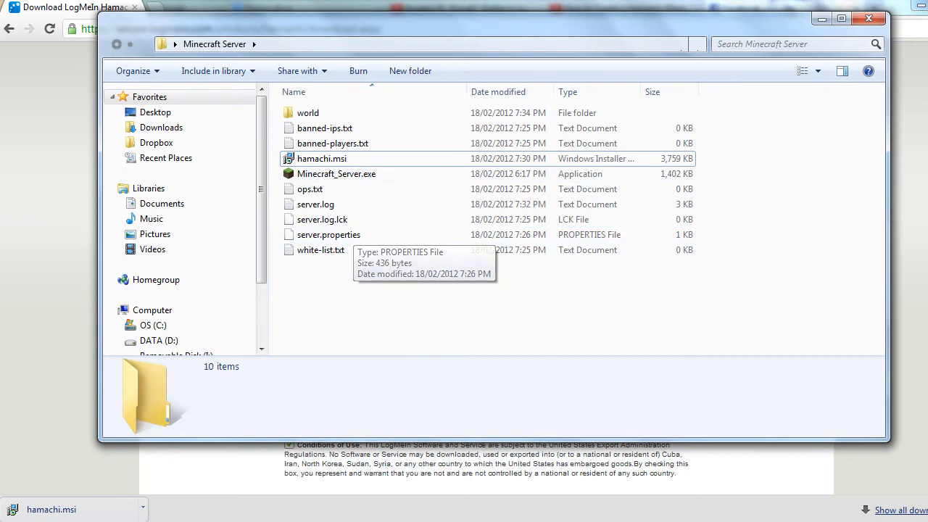
key(super)
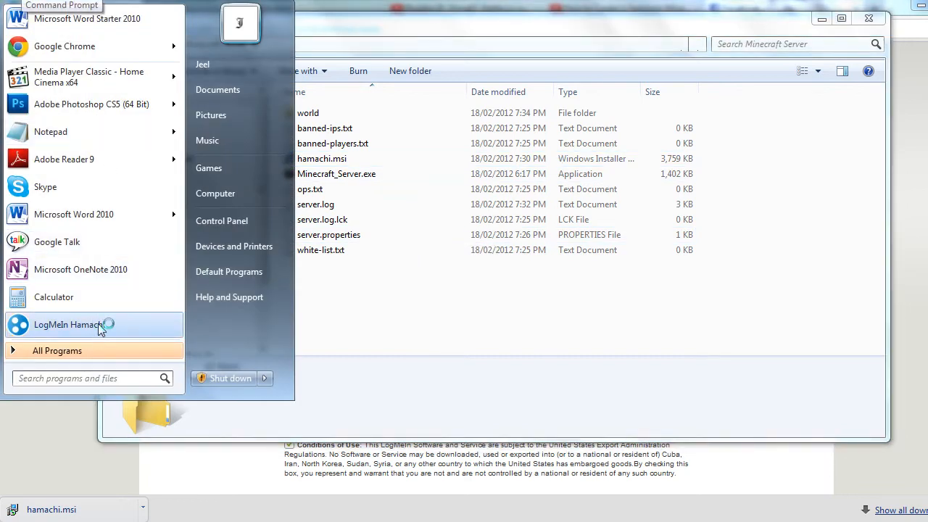
Launch LogMeIn Hamachi, power it on, and register this client under a new name.
click(109, 328)
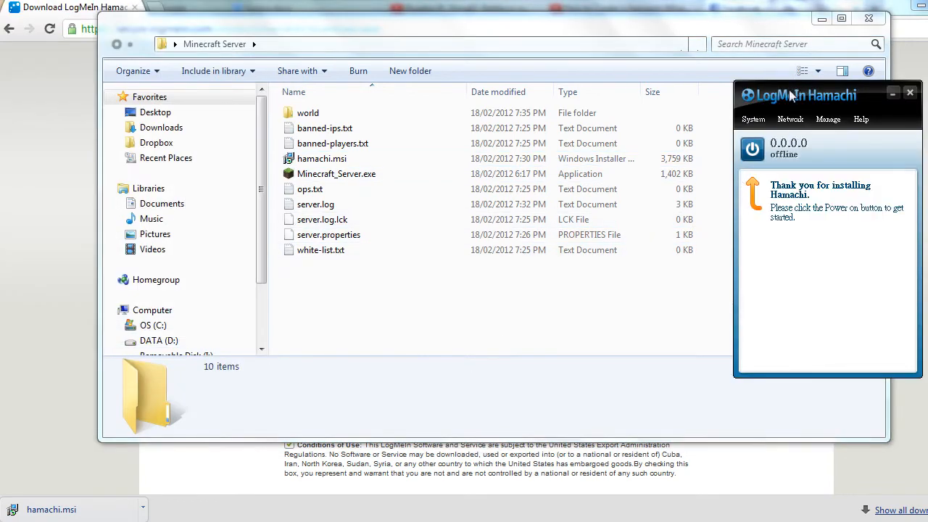
drag(791, 92, 781, 78)
click(748, 143)
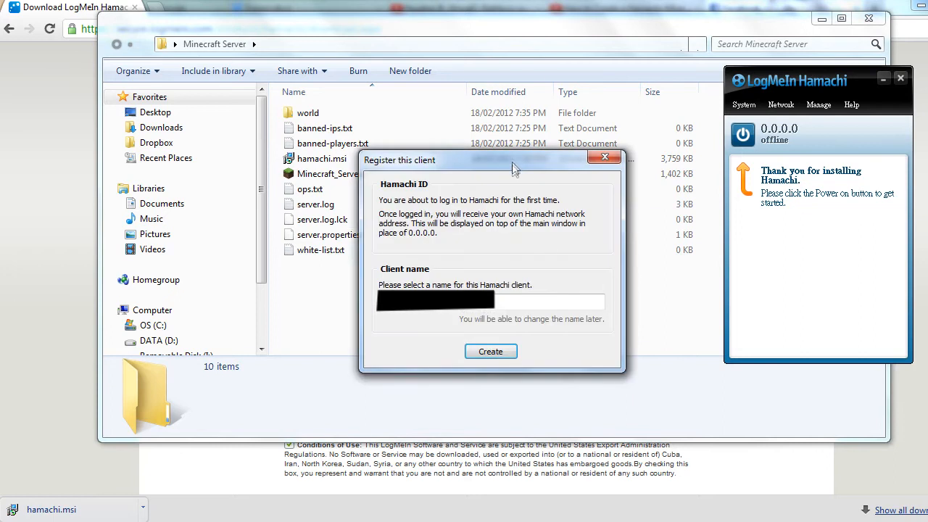
drag(512, 162, 515, 112)
drag(436, 247, 291, 244)
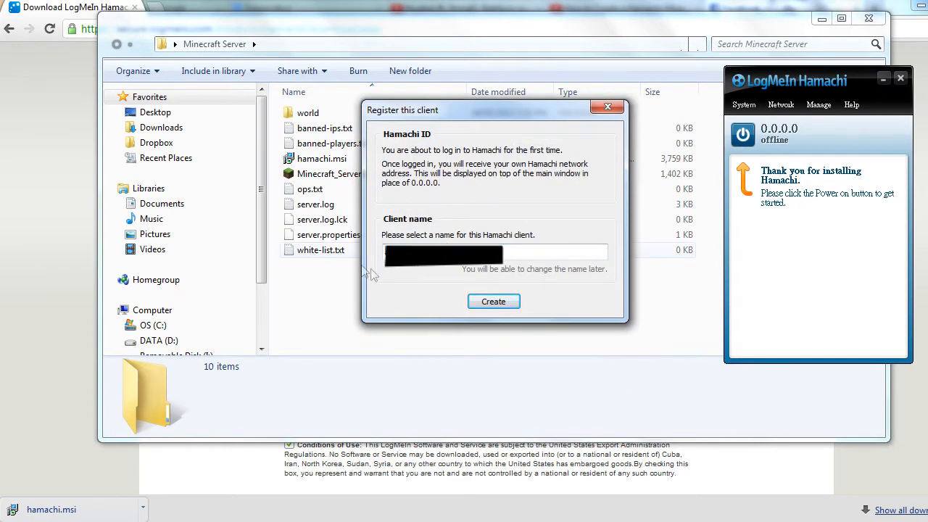
key(BackSpace)
text(Gekkostate)
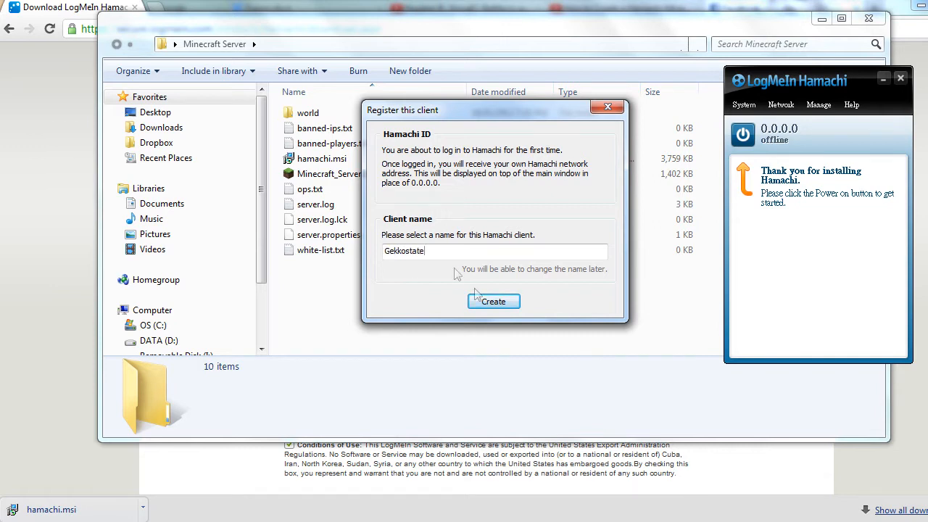
click(493, 301)
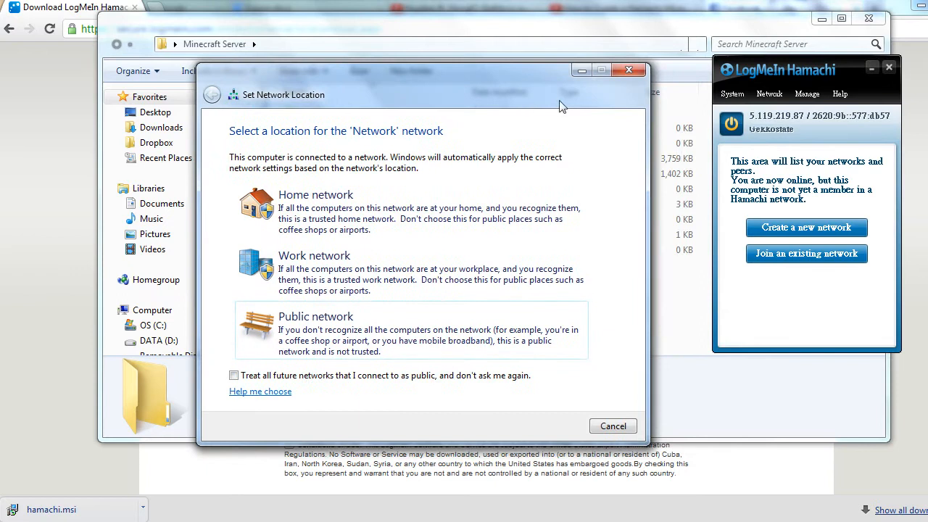
Create a new password-protected Hamachi network with the ID 'namethiswatsadl'.
click(628, 69)
drag(802, 69, 752, 58)
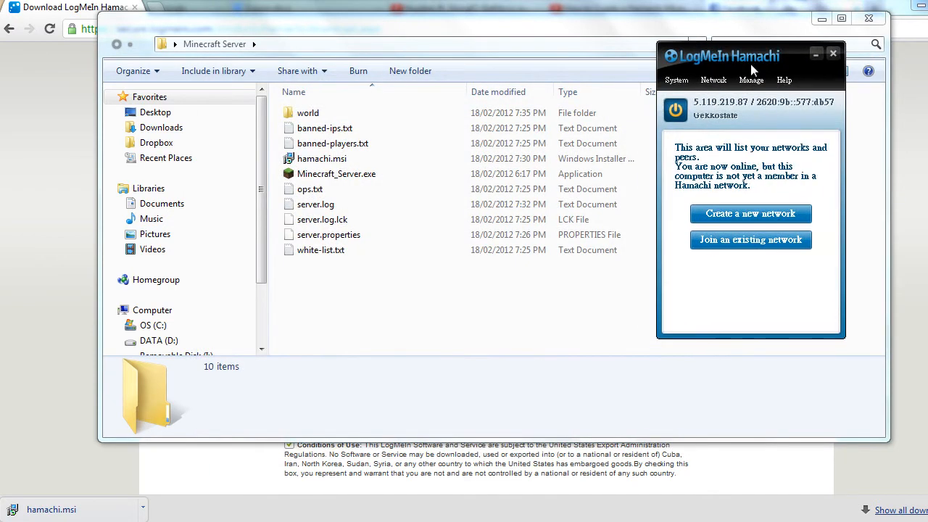
click(695, 215)
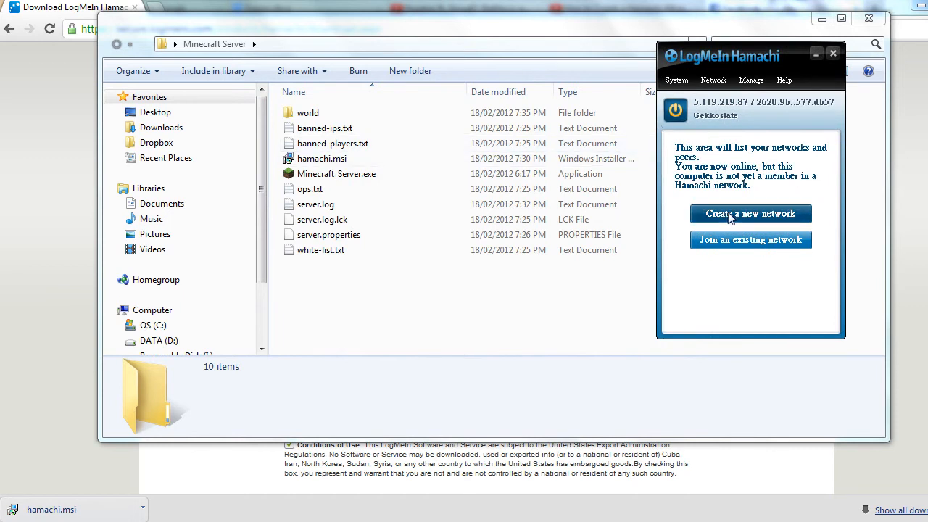
drag(563, 142, 556, 88)
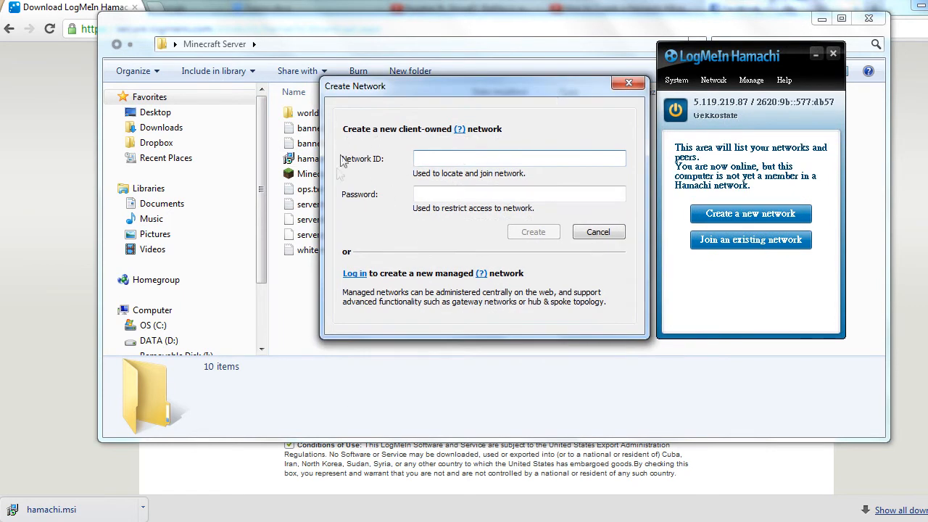
text(namethiswath)
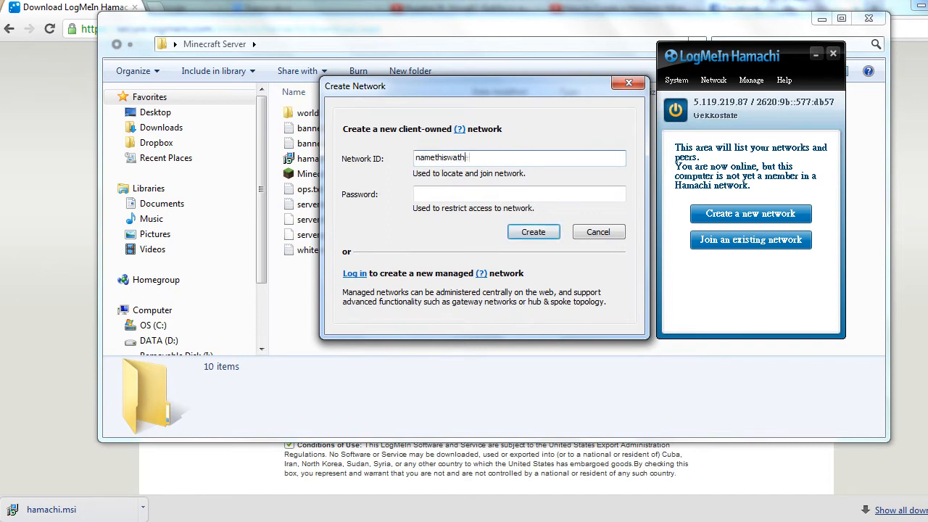
text(sadl;fkas)
key(Tab)
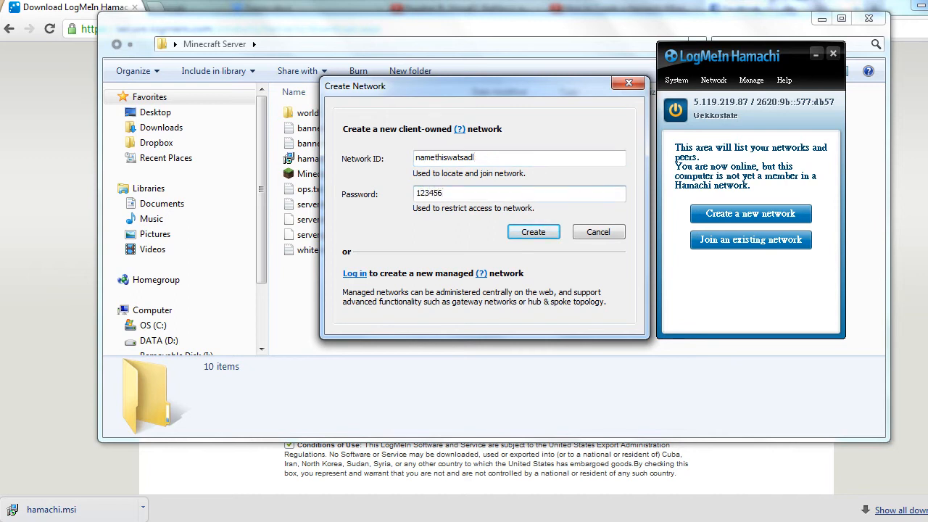
click(542, 232)
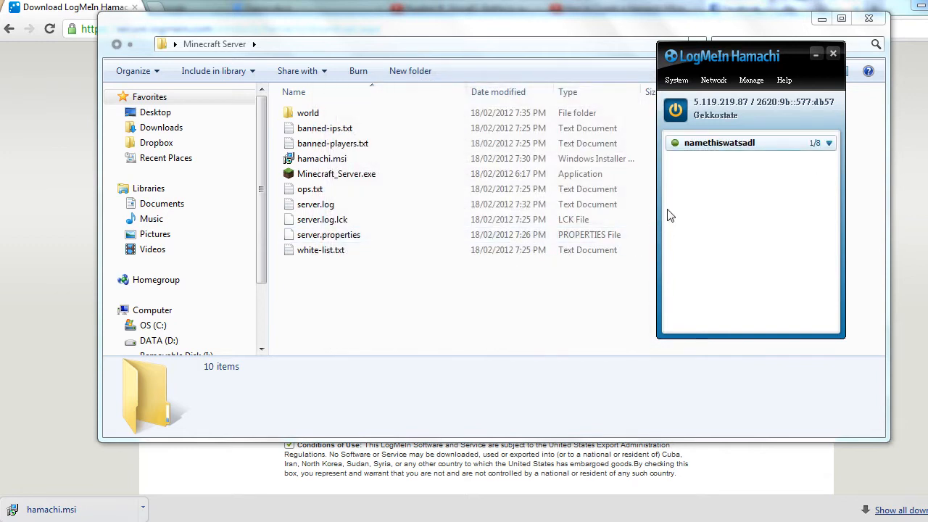
Check the new network's options and reposition the Hamachi window.
click(726, 81)
click(726, 82)
drag(742, 59, 761, 48)
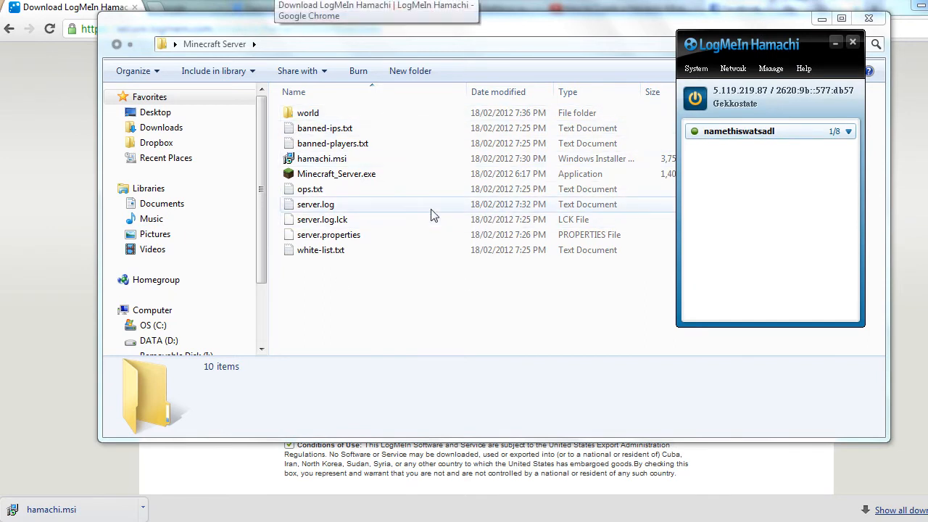
Arrange the Hamachi and Minecraft Server folder windows, then open server.properties in Notepad.
drag(743, 51, 815, 49)
click(718, 42)
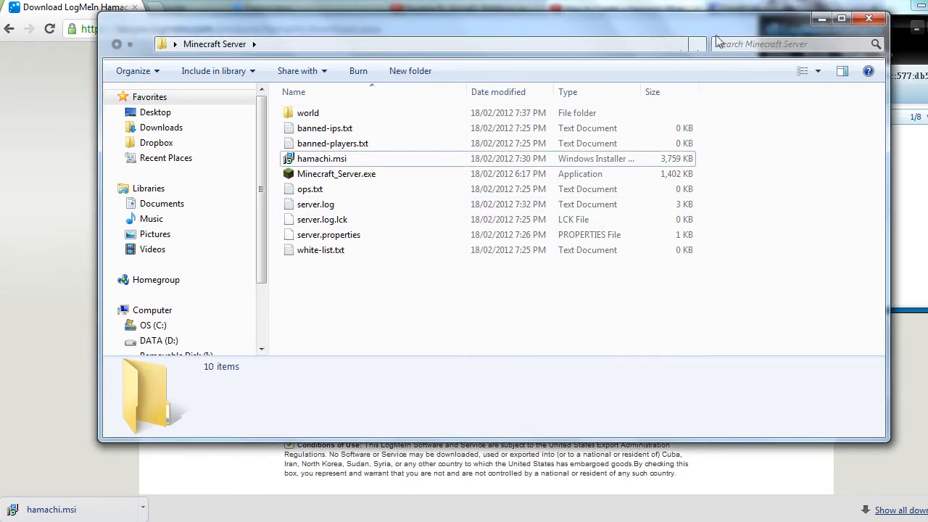
drag(668, 24, 589, 49)
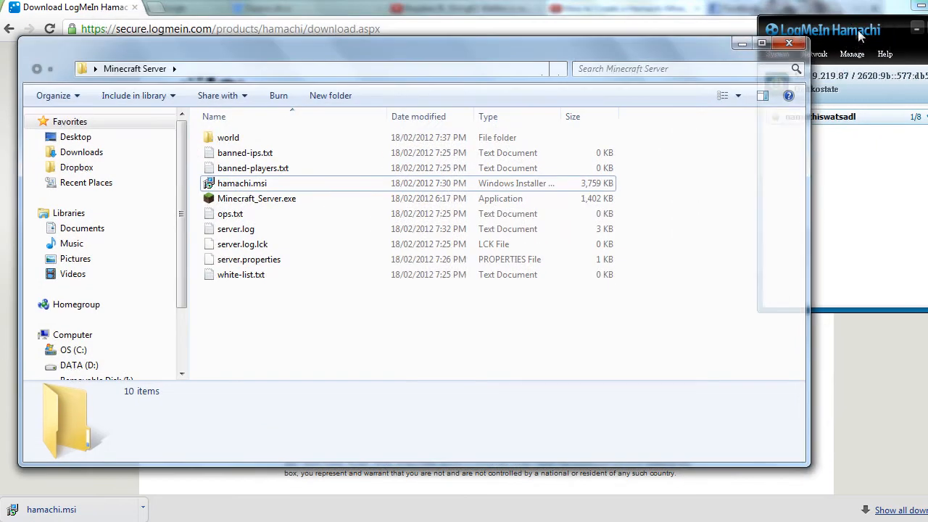
click(860, 36)
click(249, 326)
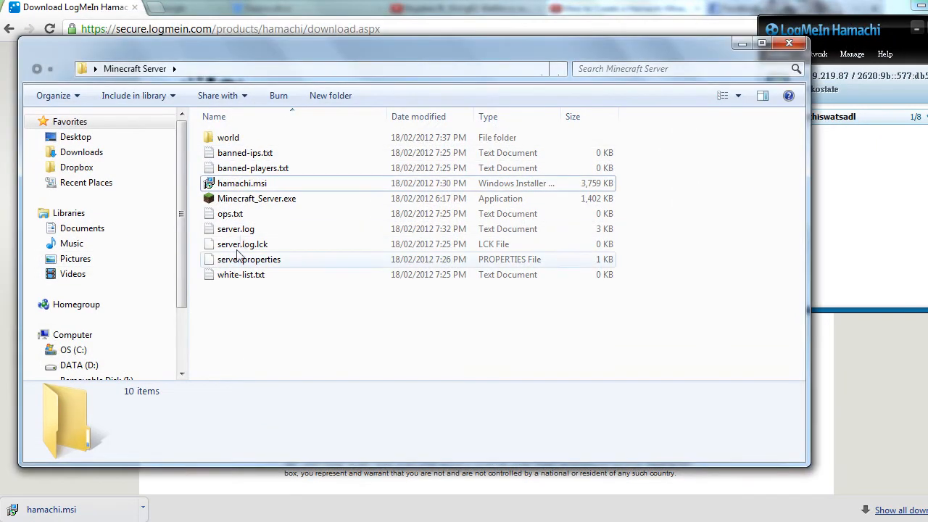
click(276, 232)
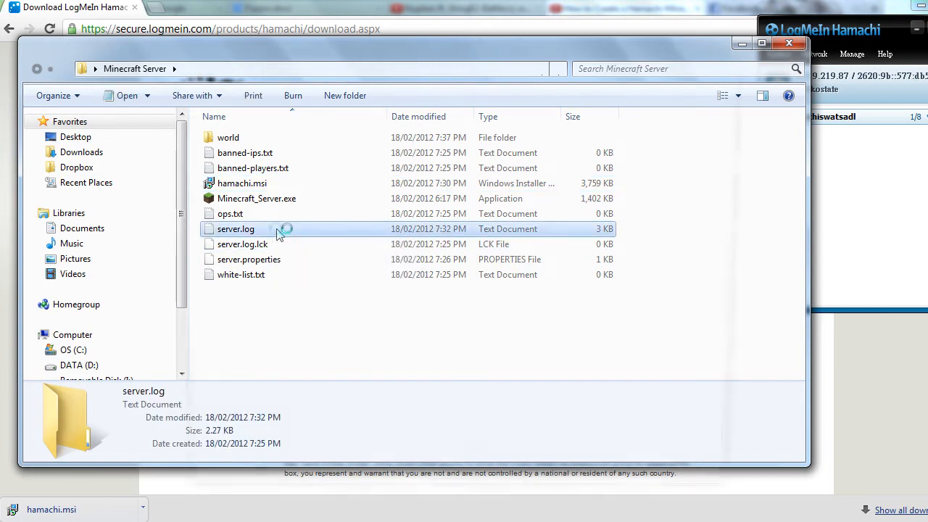
click(304, 259)
double_click(526, 265)
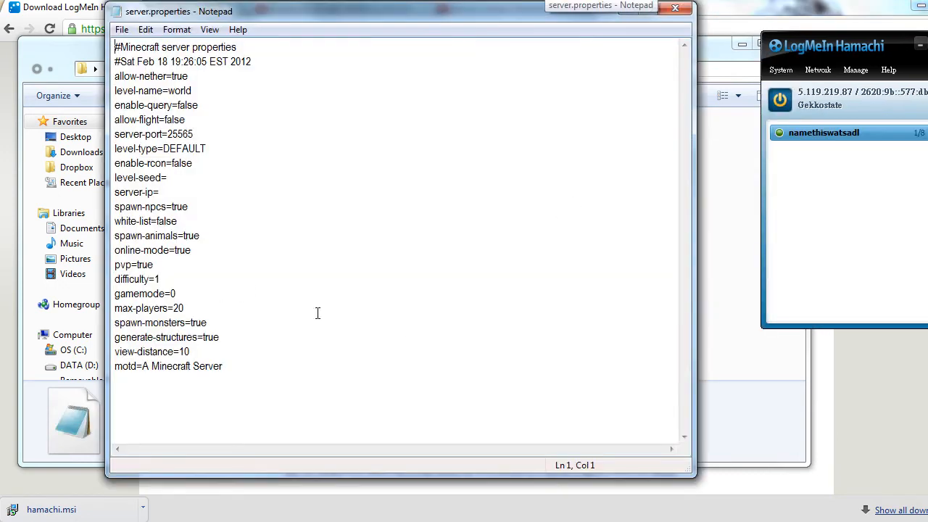
Find the server-ip= line and read the IP address from Hamachi.
key(ctrl+a)
click(208, 214)
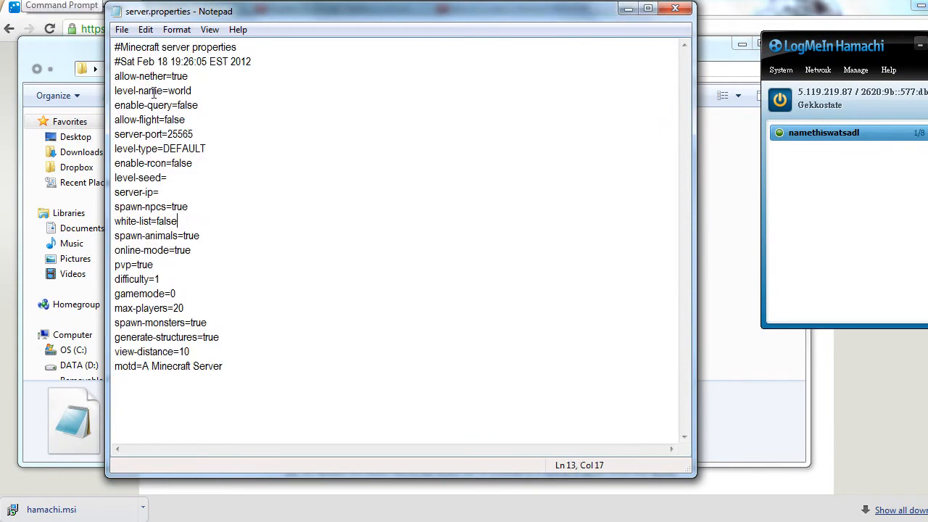
drag(114, 236, 184, 235)
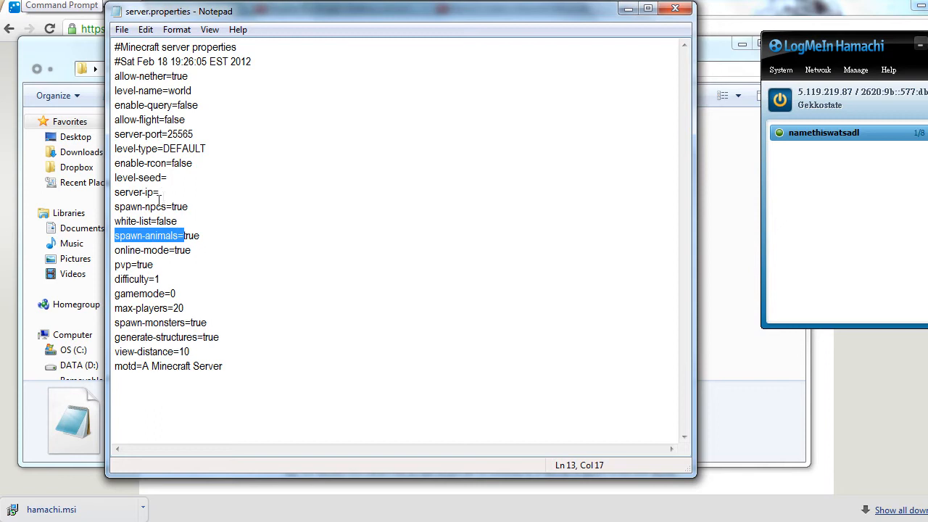
click(159, 196)
drag(114, 192, 173, 193)
click(172, 193)
drag(838, 61, 862, 107)
click(176, 195)
click(186, 189)
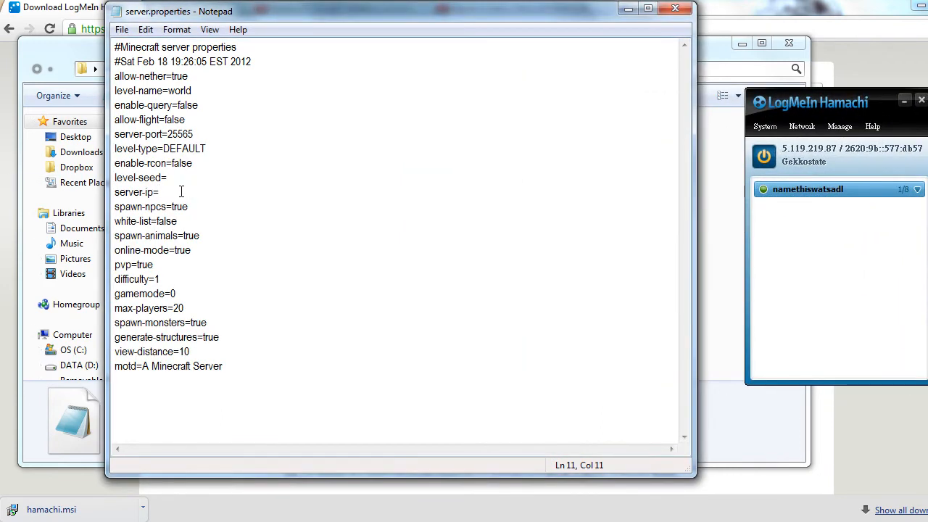
Enter the Hamachi IP 85.119.219.87 after server-ip= and save the file.
text(5.119.219.87)
drag(219, 192, 158, 193)
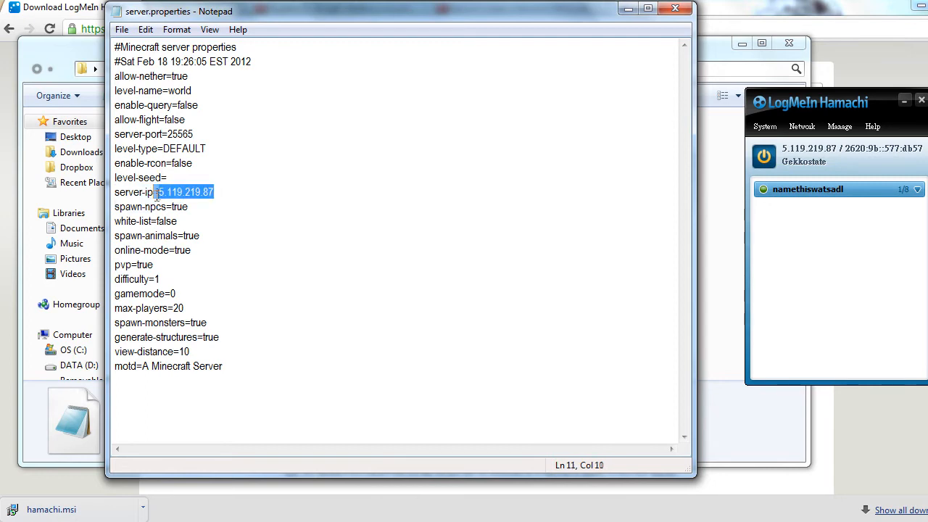
click(158, 192)
click(122, 29)
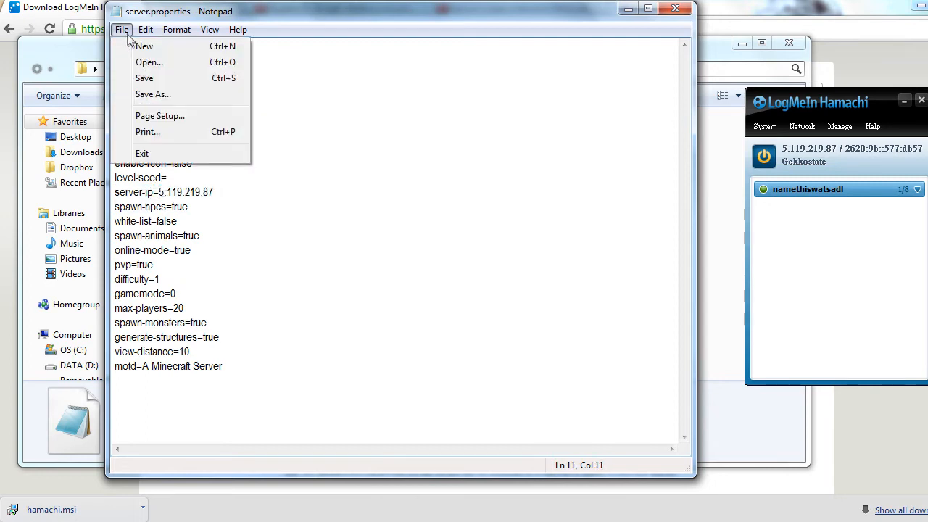
click(148, 77)
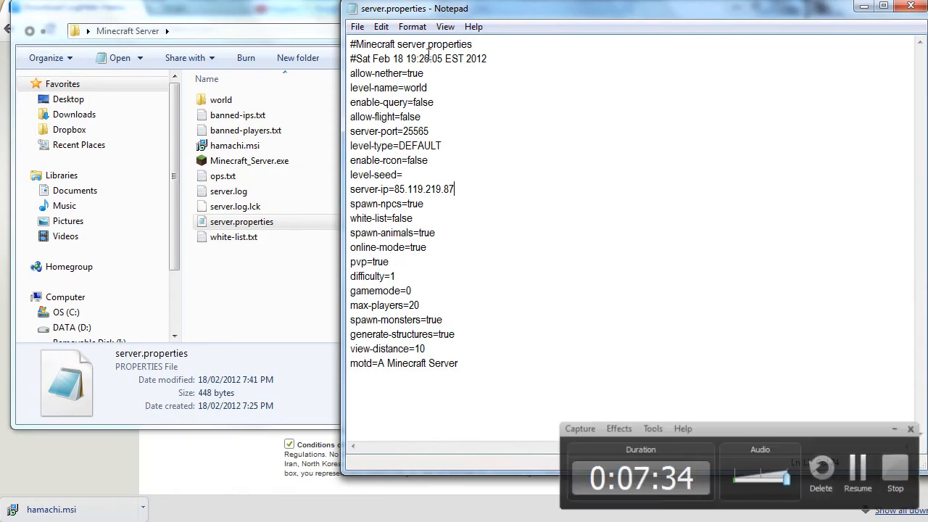
drag(465, 191, 395, 190)
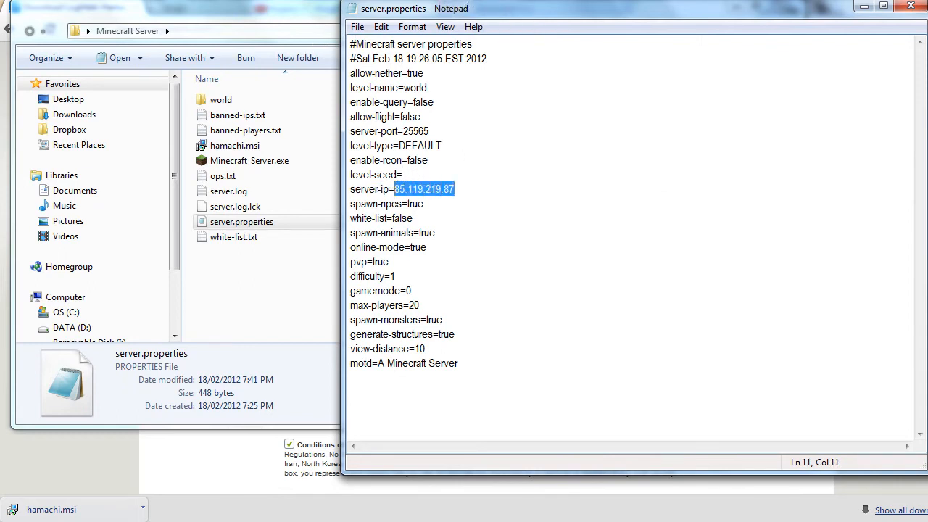
click(555, 2)
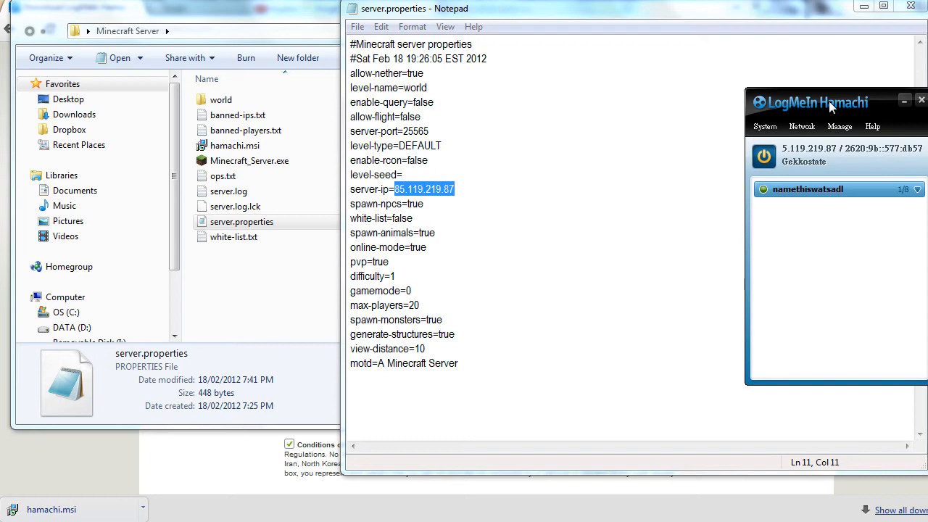
click(903, 102)
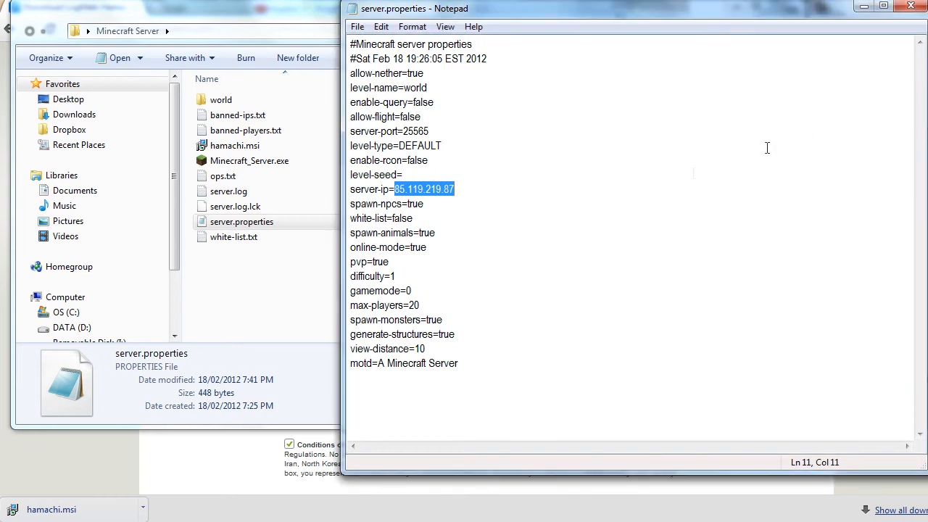
key(Right)
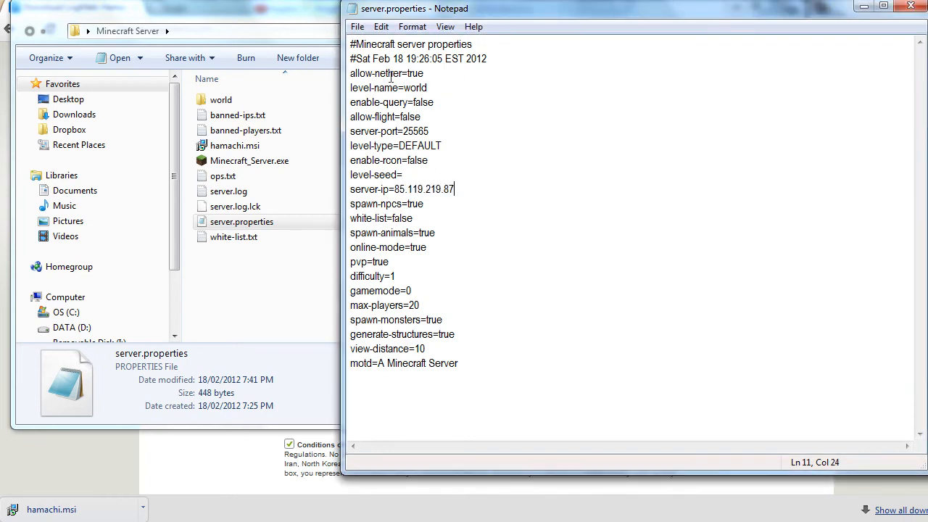
drag(373, 73, 350, 73)
click(422, 74)
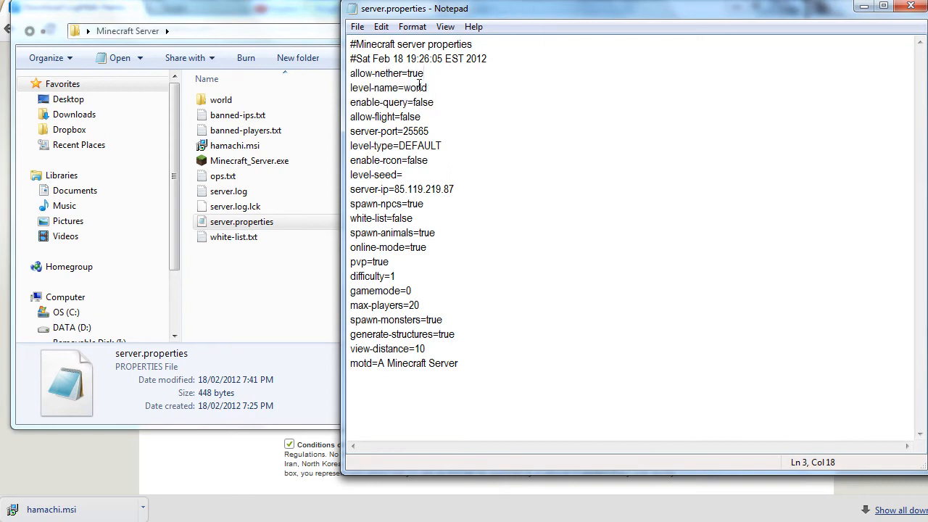
key(shift+Left)
key(shift+Left)
key(shift+Left)
key(shift+Left)
click(437, 71)
key(BackSpace)
key(BackSpace)
key(BackSpace)
key(BackSpace)
text(=false)
key(BackSpace)
key(BackSpace)
key(BackSpace)
key(BackSpace)
key(BackSpace)
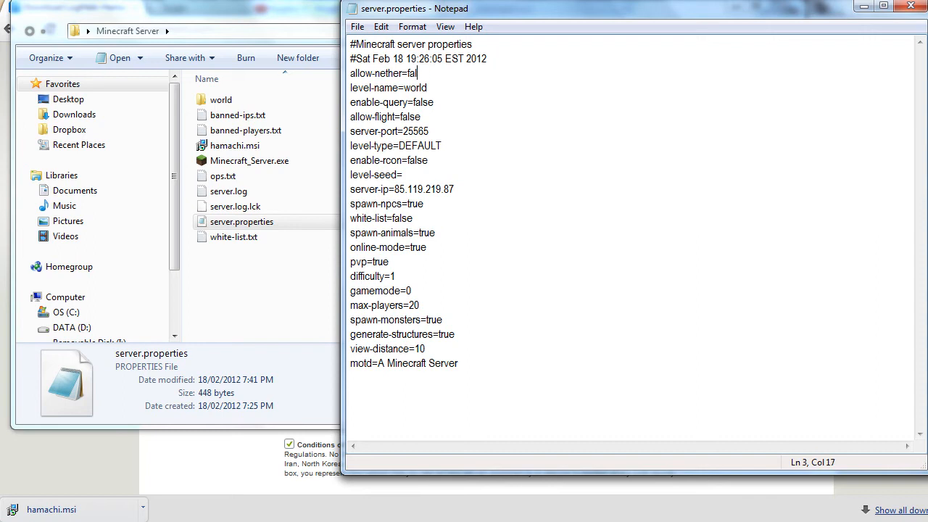
text(true)
key(ctrl+Home)
double_click(406, 87)
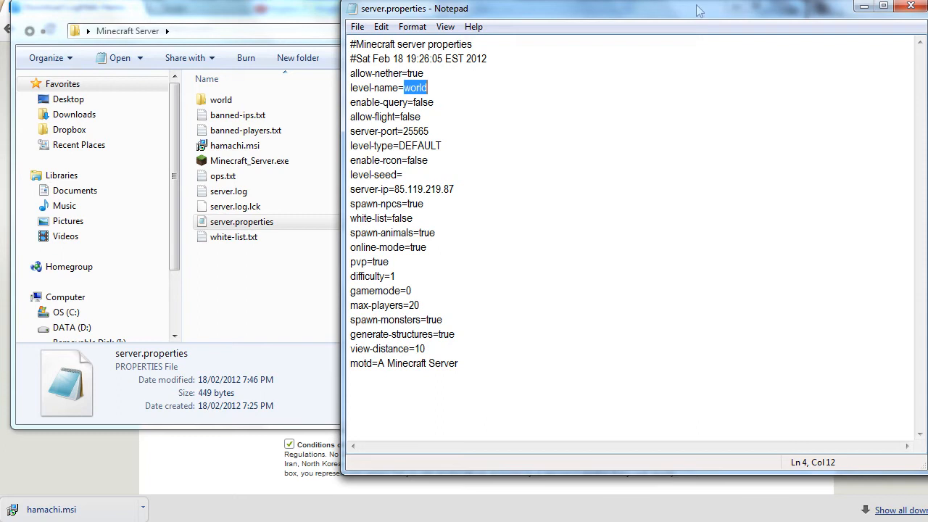
drag(429, 131, 408, 119)
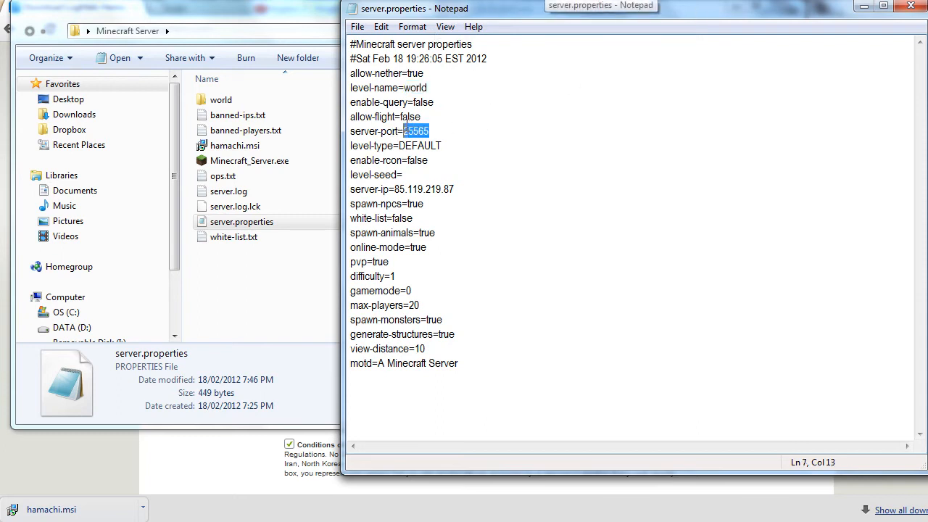
click(416, 173)
double_click(414, 219)
click(422, 204)
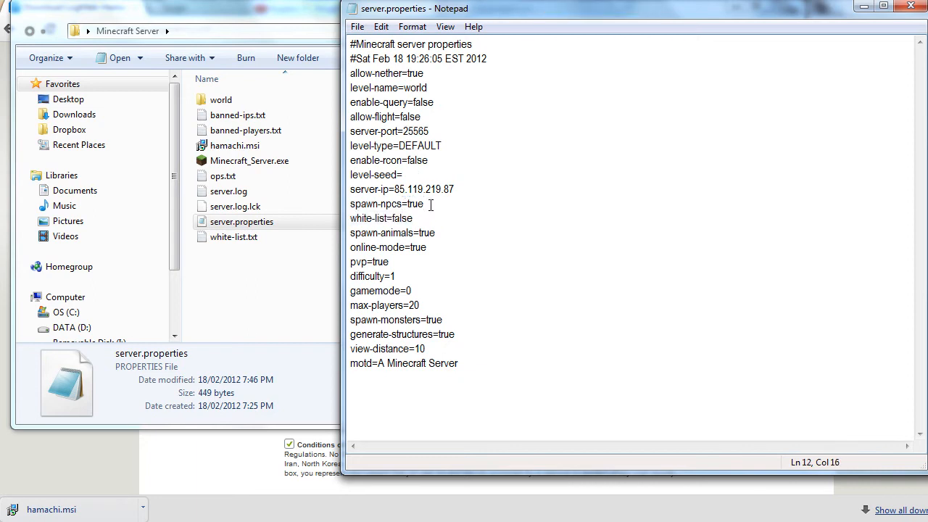
click(416, 218)
click(439, 231)
click(432, 246)
click(419, 265)
click(434, 280)
click(438, 304)
drag(420, 305, 410, 308)
Close server.properties and confirm banned-ips.txt is empty.
click(444, 320)
drag(443, 320, 427, 320)
click(911, 7)
click(322, 305)
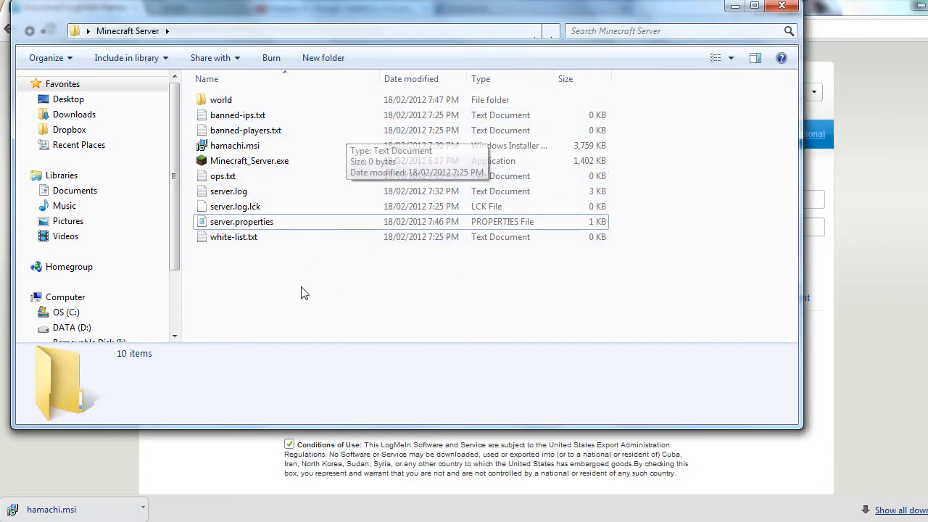
click(298, 116)
double_click(299, 116)
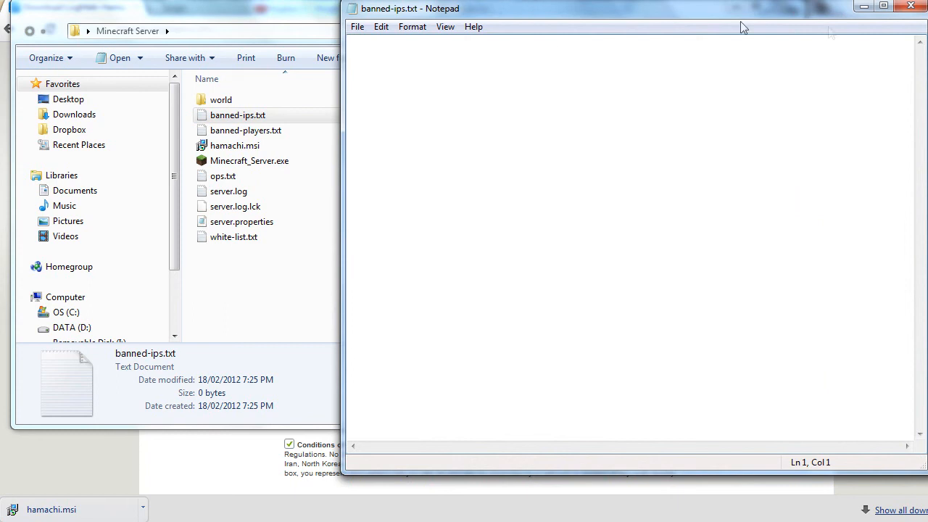
click(921, 7)
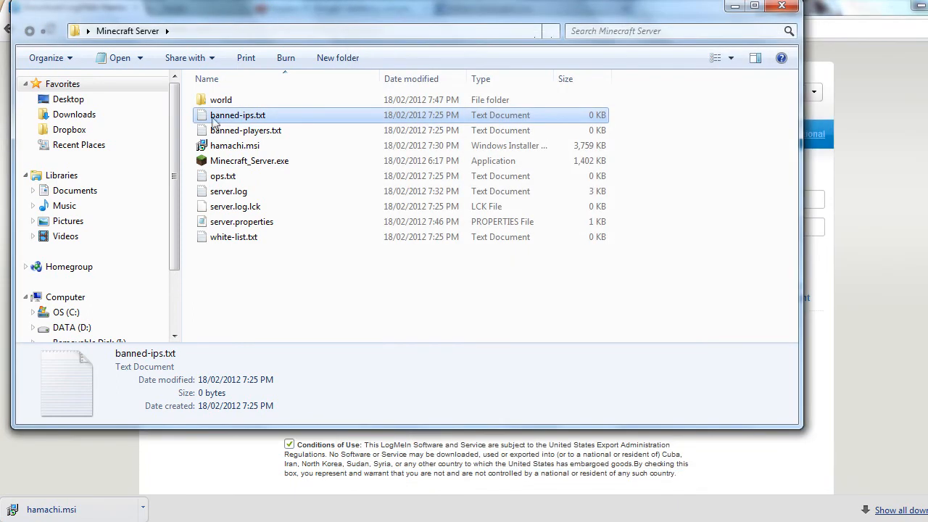
Confirm ops.txt is empty, then bring the Hamachi window back into view.
click(221, 131)
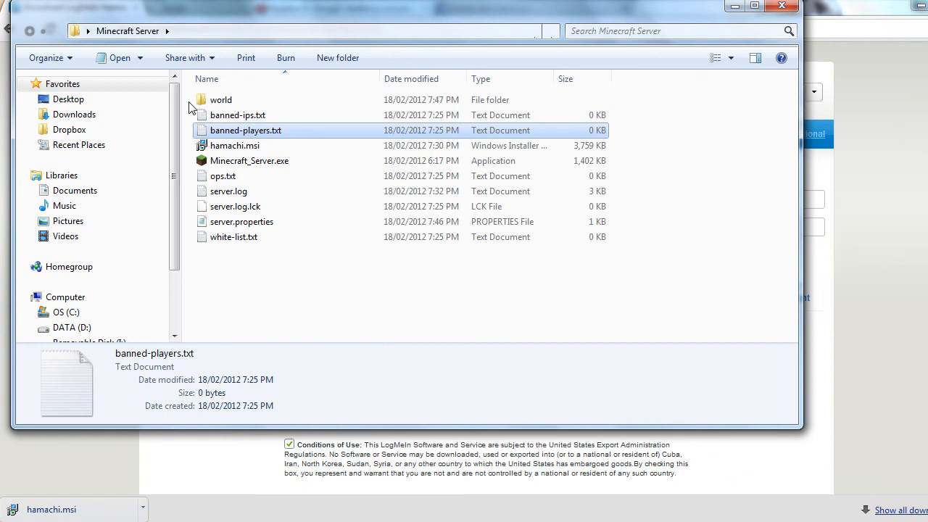
click(230, 179)
key(Return)
drag(458, 20, 451, 38)
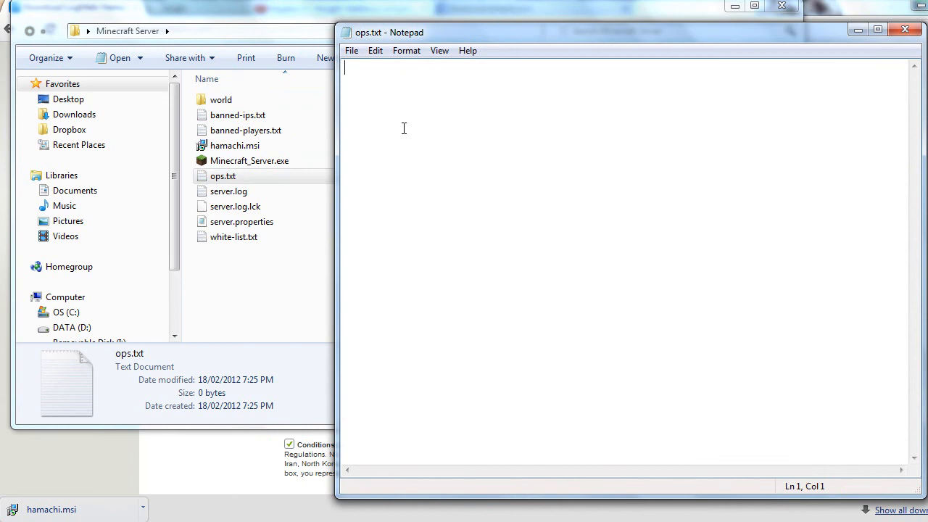
click(908, 30)
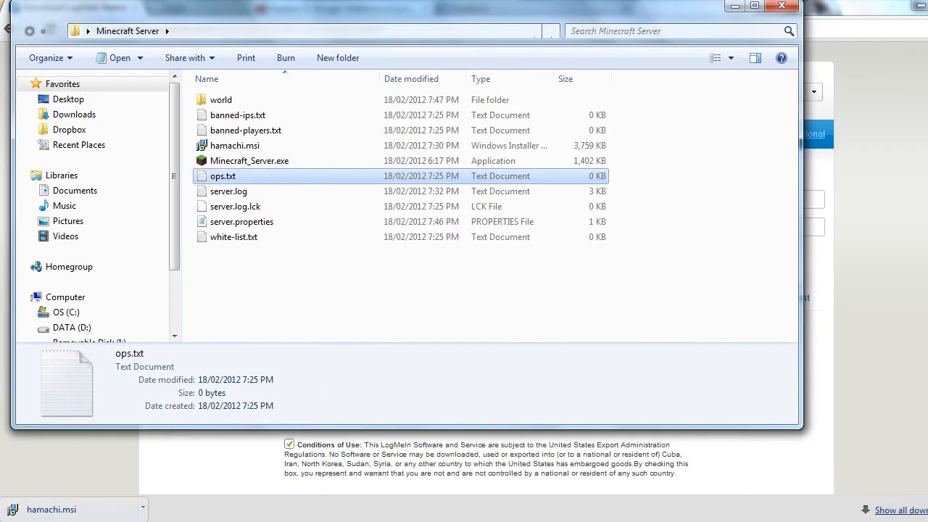
click(616, 521)
drag(846, 103, 842, 87)
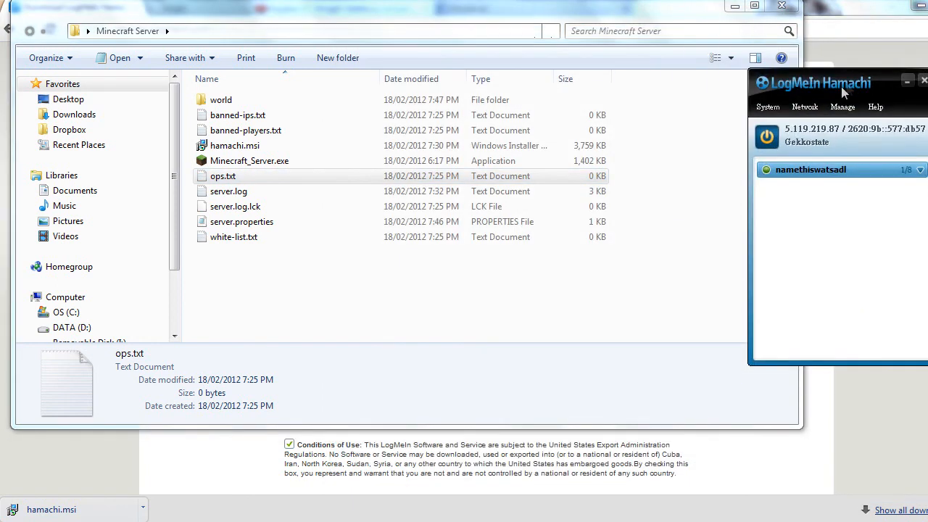